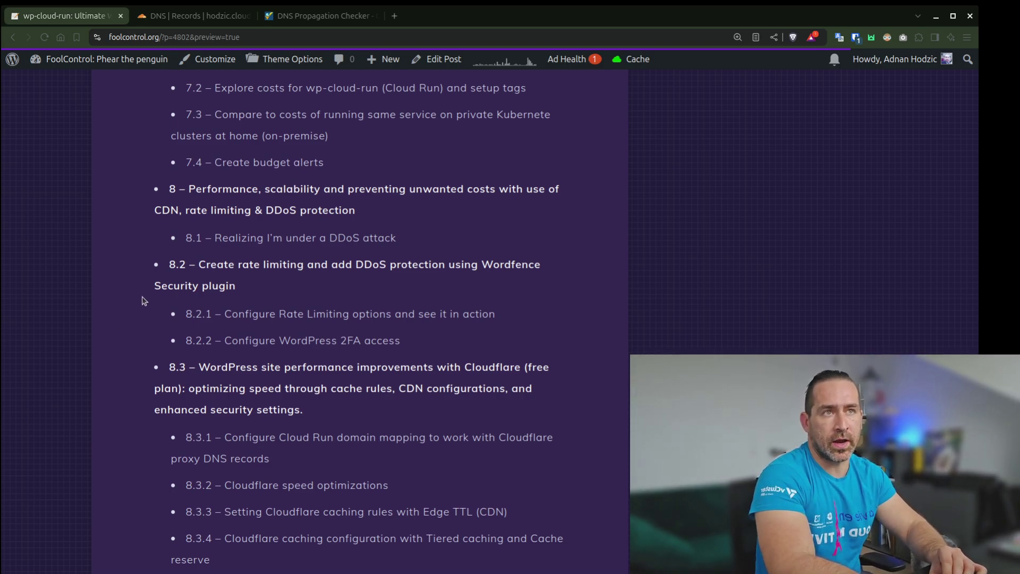
In DNS records, select the hodzic.cloud A record for 216.239.32.21 and check its proxy status
scroll(142, 300, up, 5)
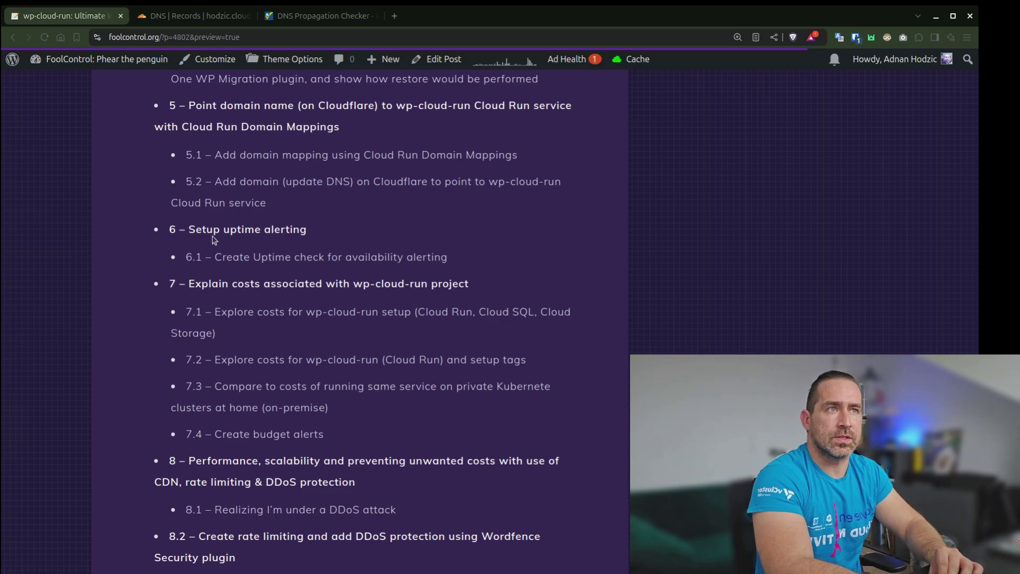
click(210, 24)
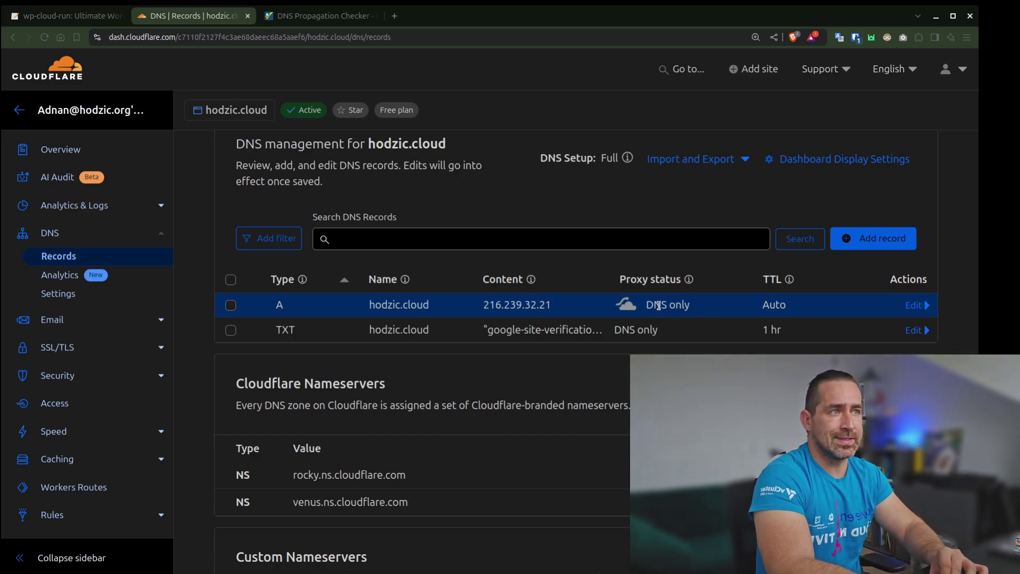
scroll(391, 359, up, 1)
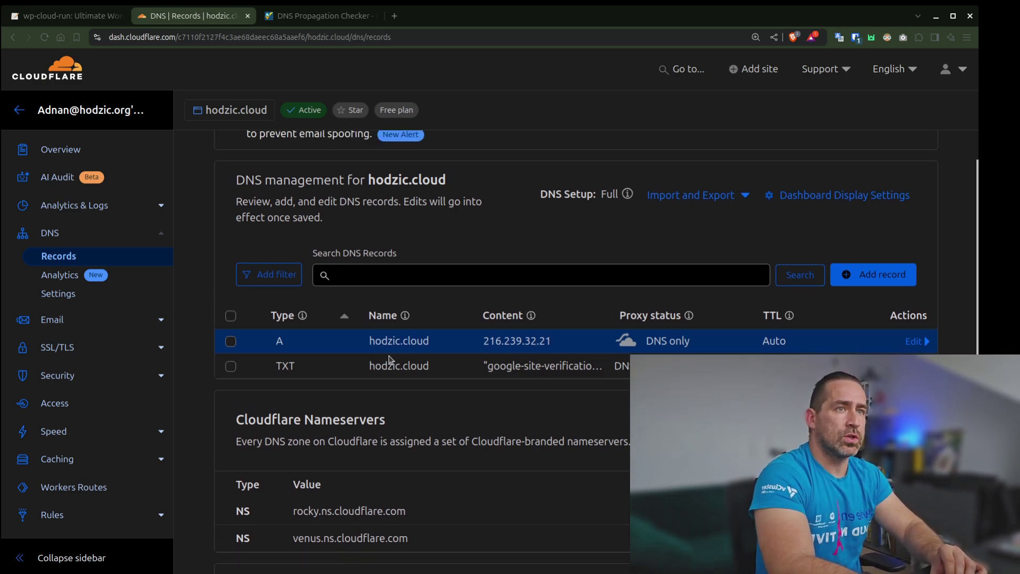
click(232, 342)
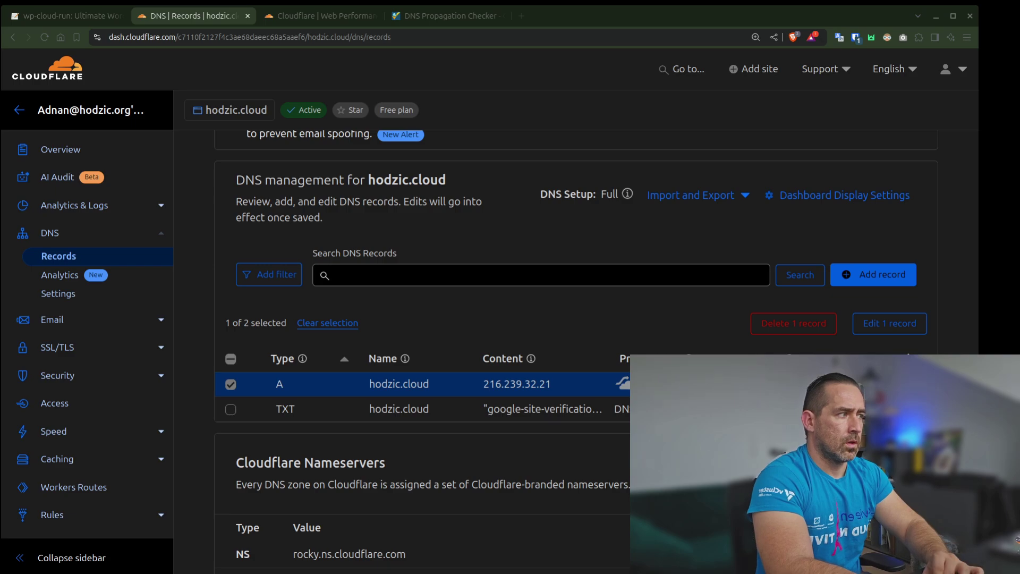
click(877, 325)
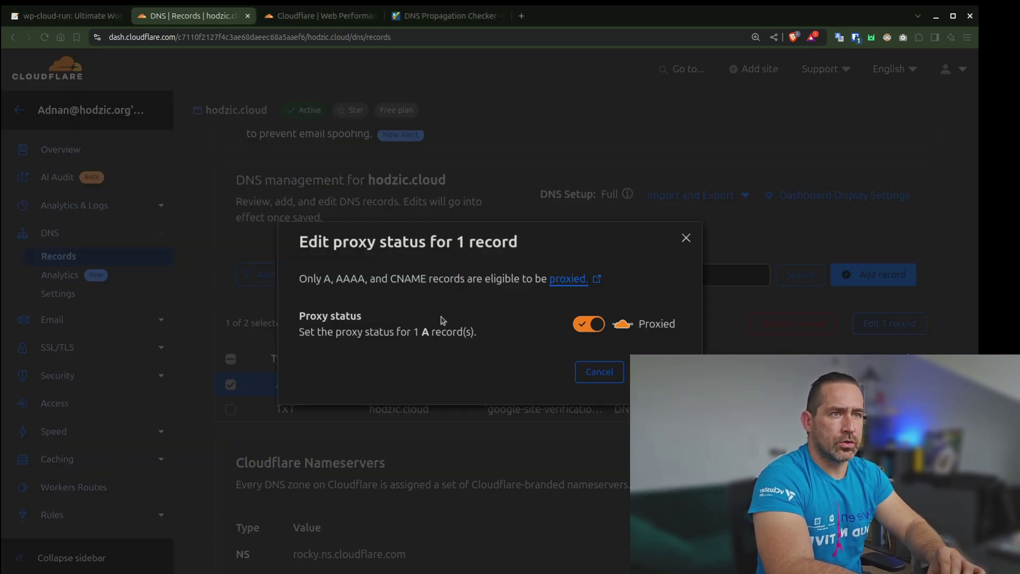
click(602, 374)
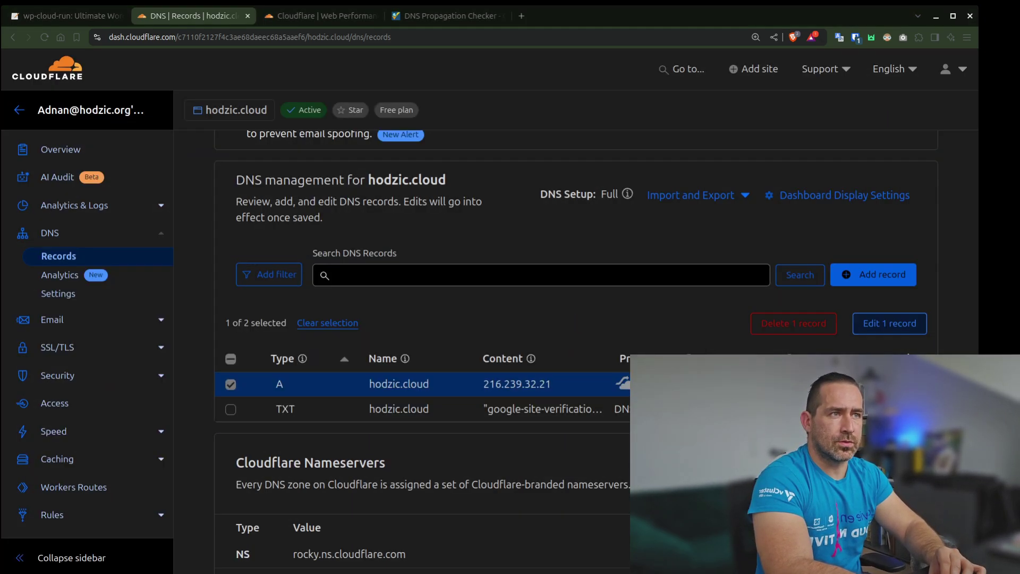
Delete the selected A record, typing DELETE to confirm
click(808, 326)
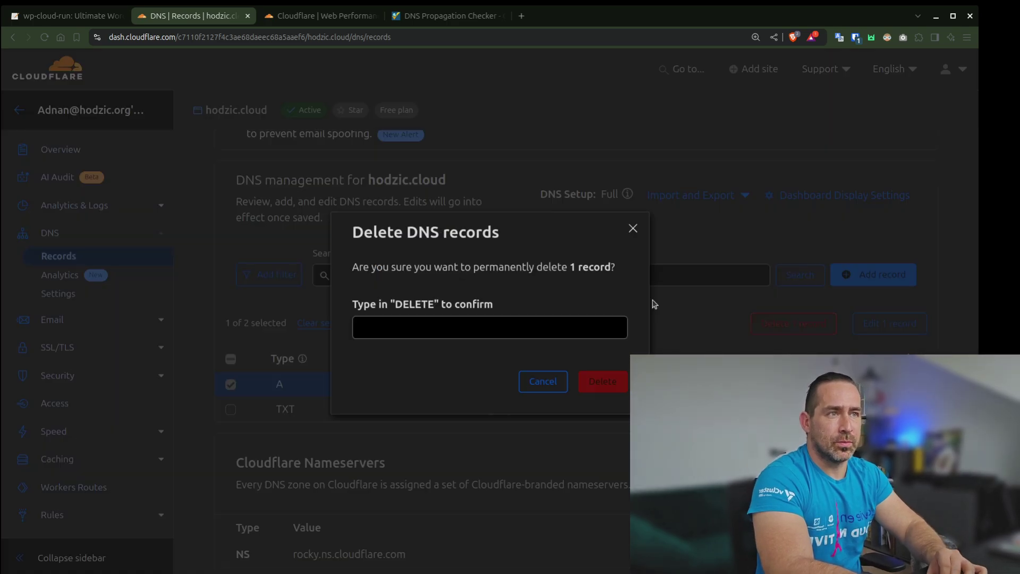
click(541, 328)
text(DELETE)
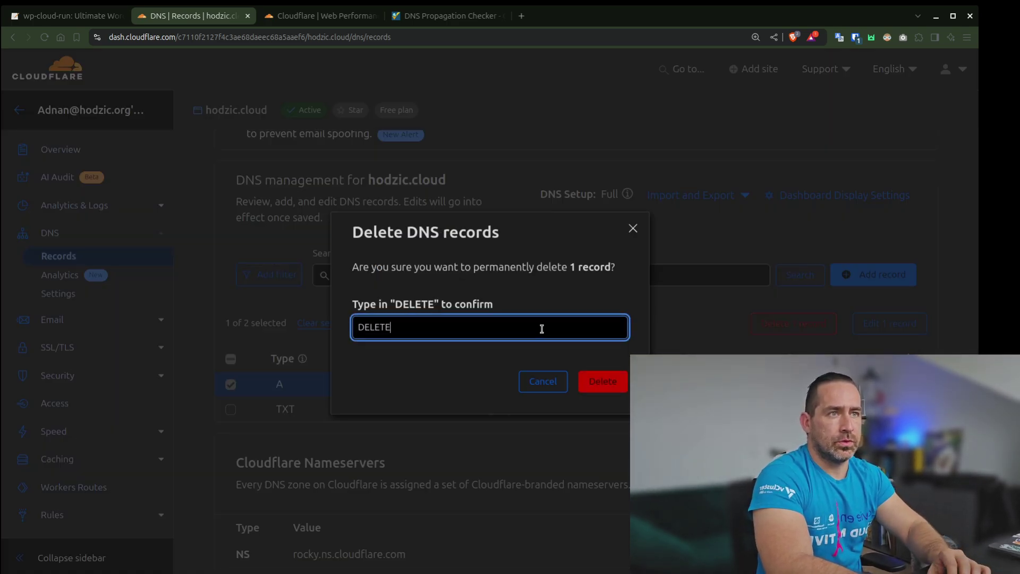
click(600, 373)
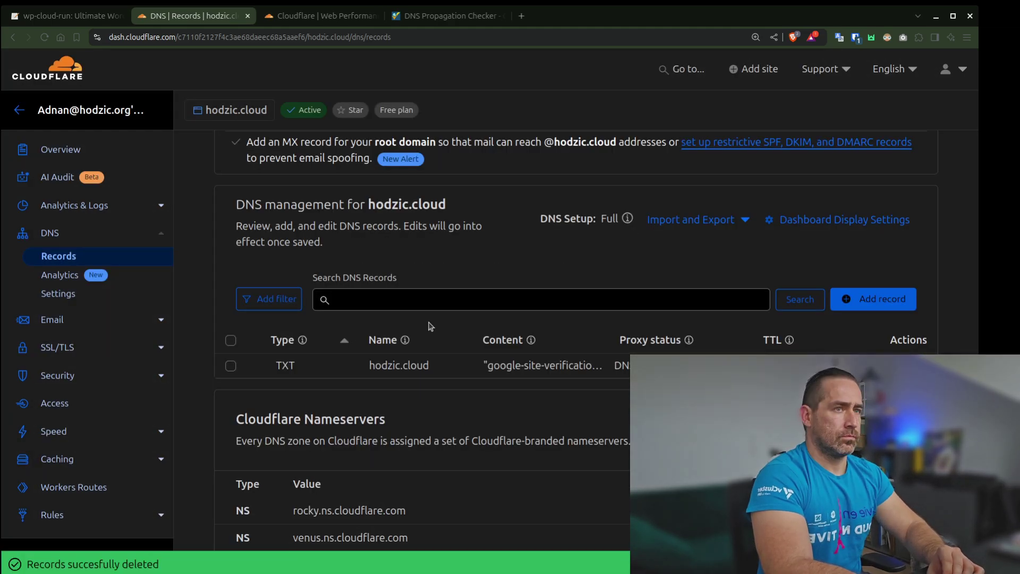
Add a CNAME record named @ targeting ghs.googlehosted.com
click(903, 306)
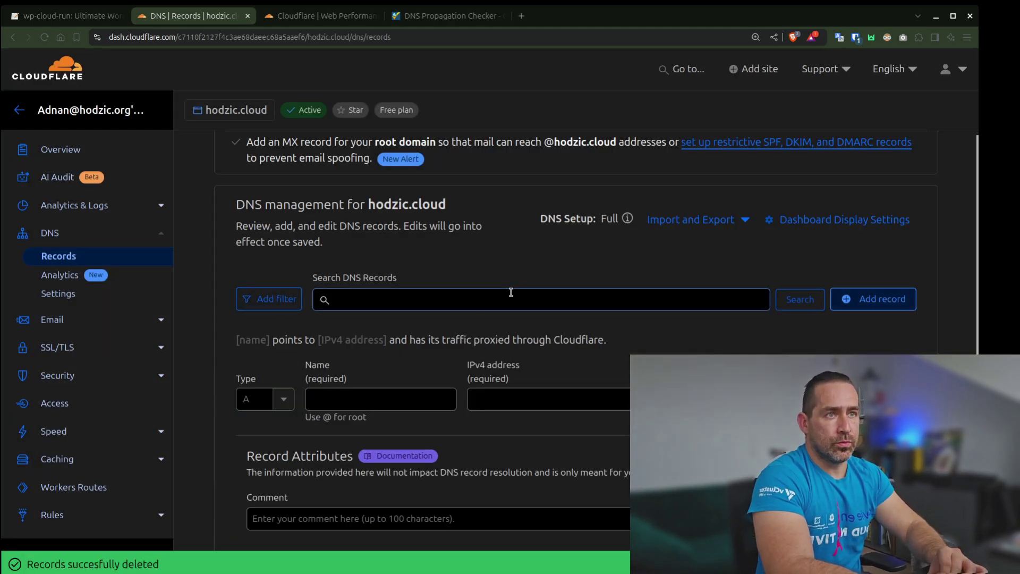
click(271, 397)
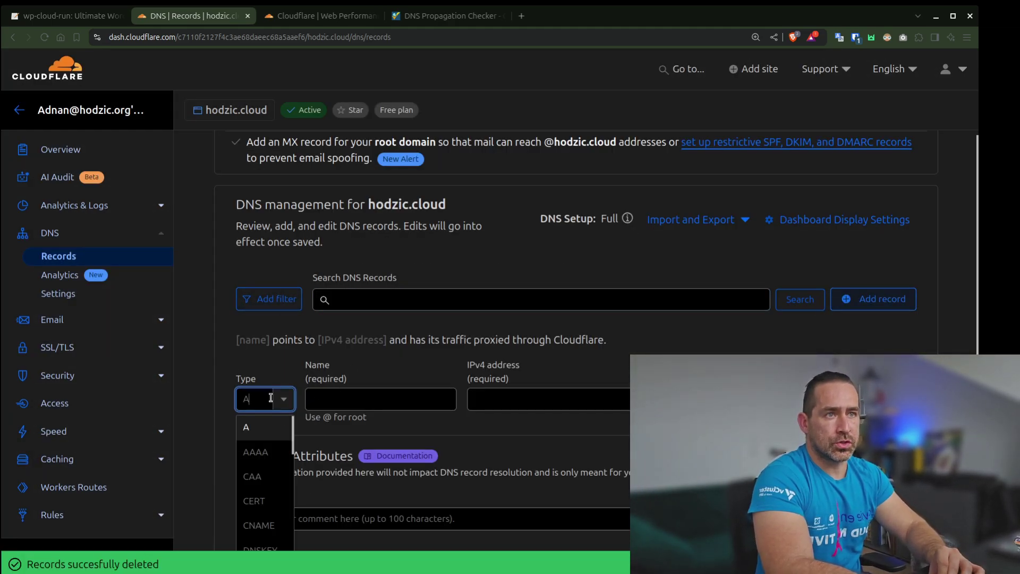
click(260, 524)
click(440, 398)
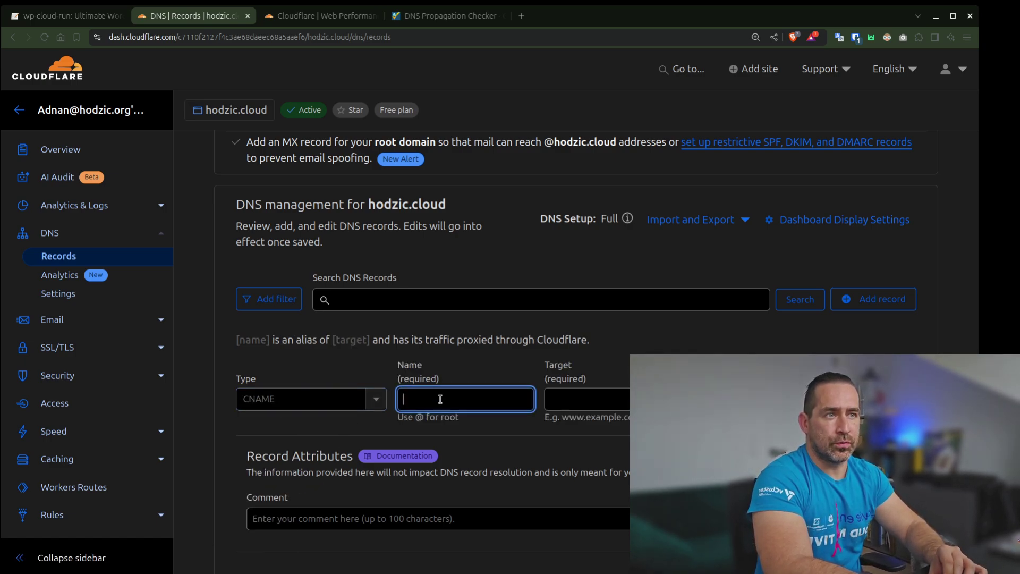
text(@)
click(586, 399)
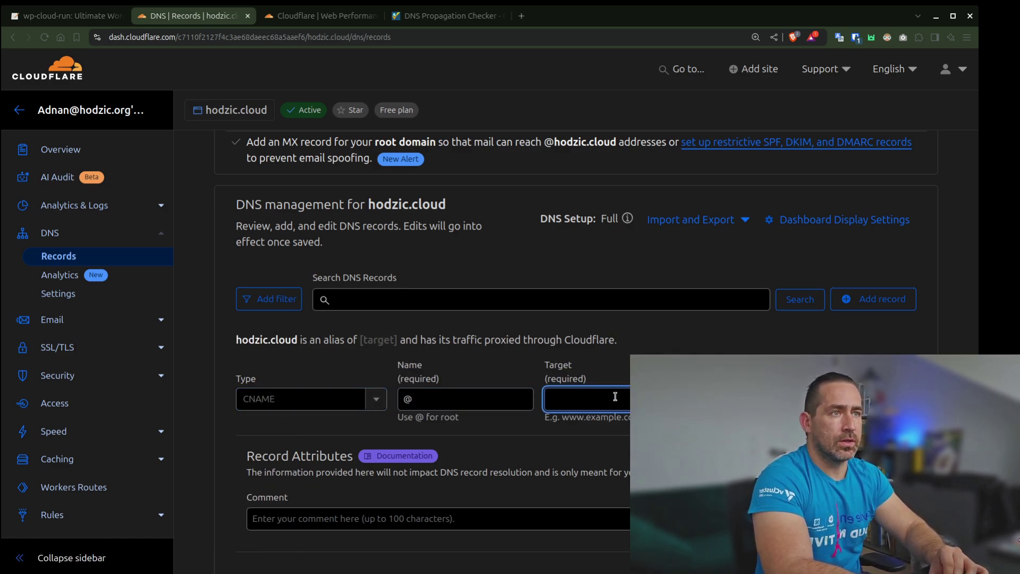
key(ctrl+v)
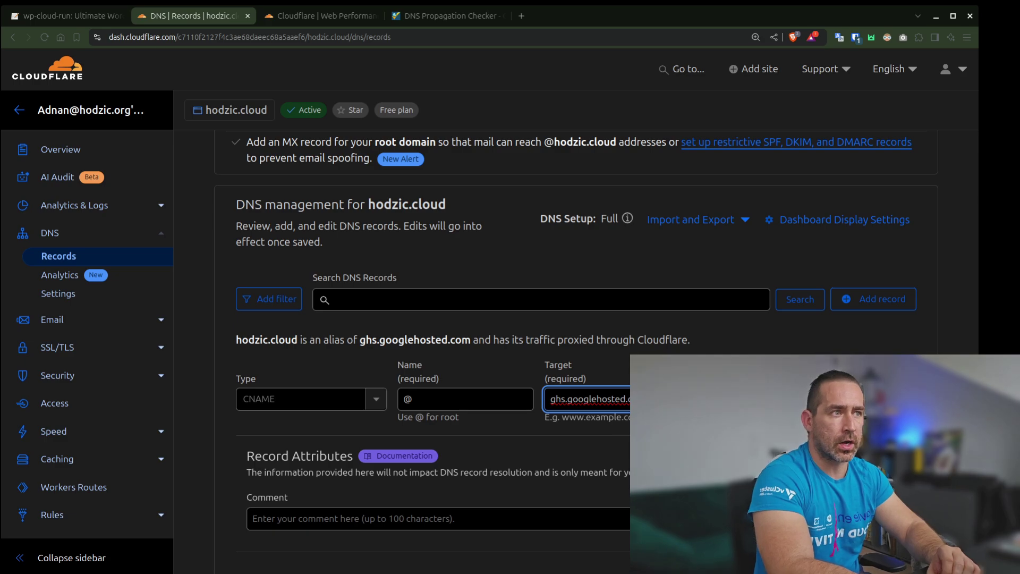
Leave CNAME flattening off and save the proxied CNAME record
scroll(566, 346, down, 3)
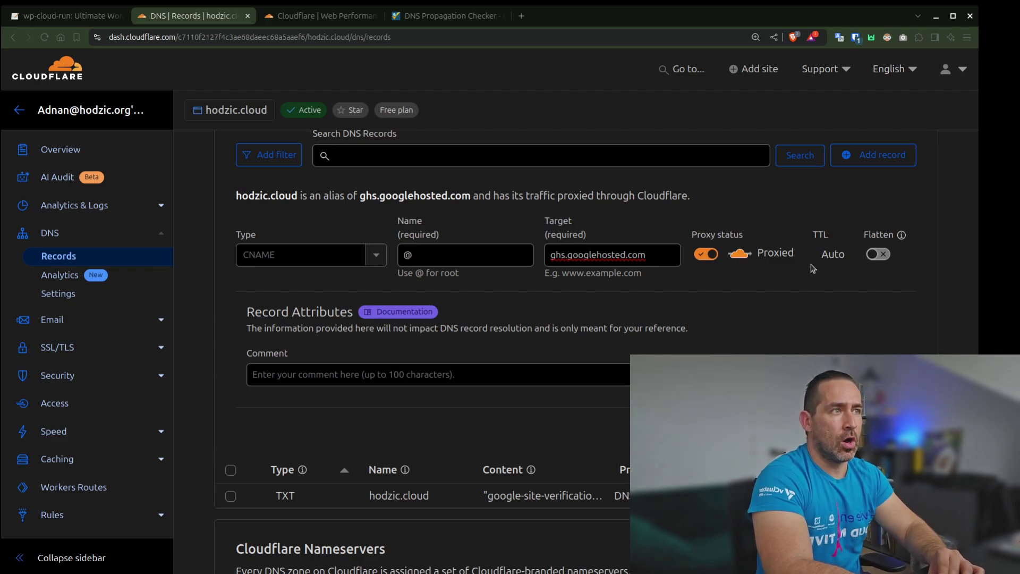
click(883, 255)
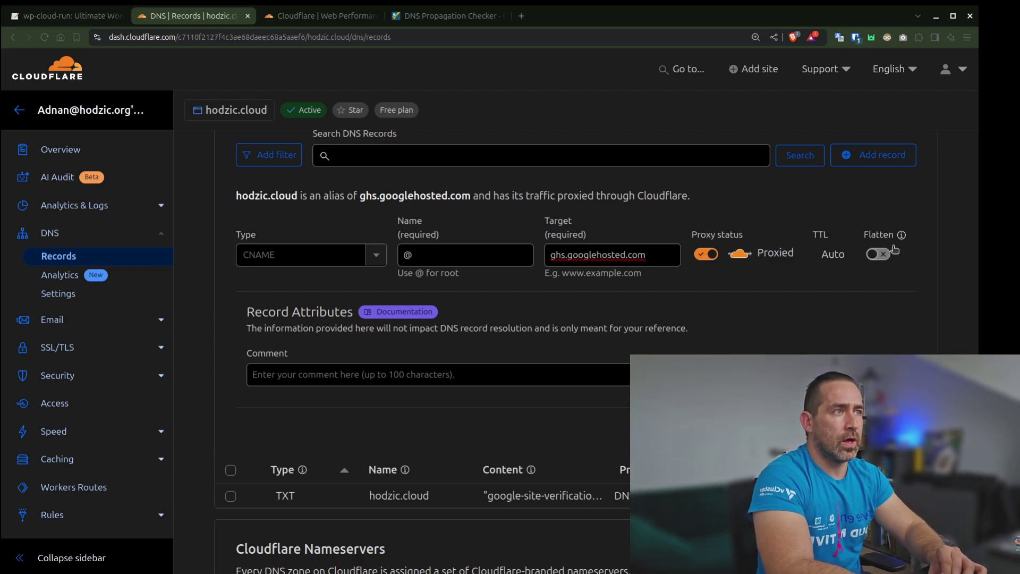
mouse_move(903, 238)
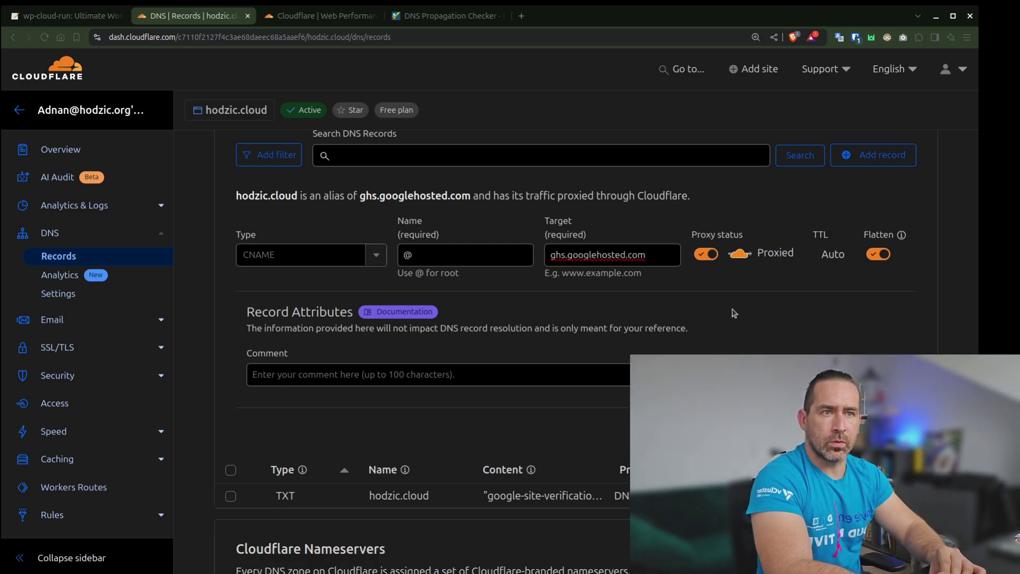
scroll(733, 313, up, 6)
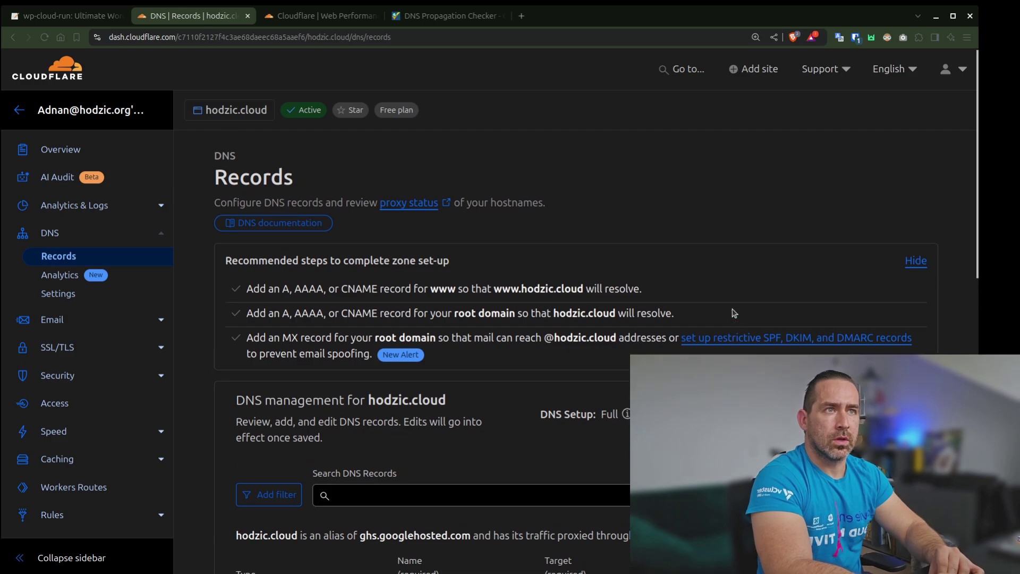
scroll(733, 313, down, 6)
scroll(733, 312, up, 1)
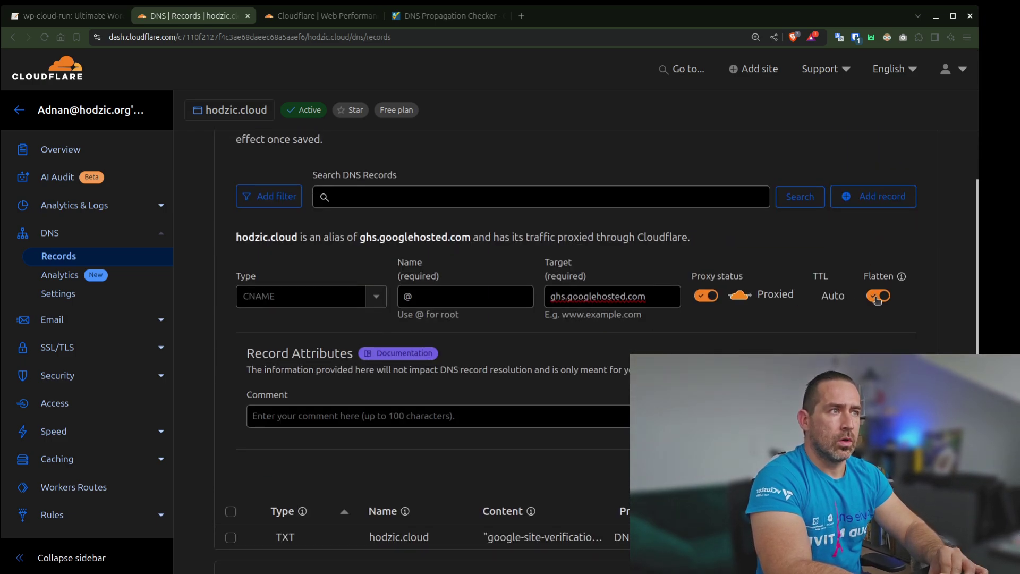
click(878, 295)
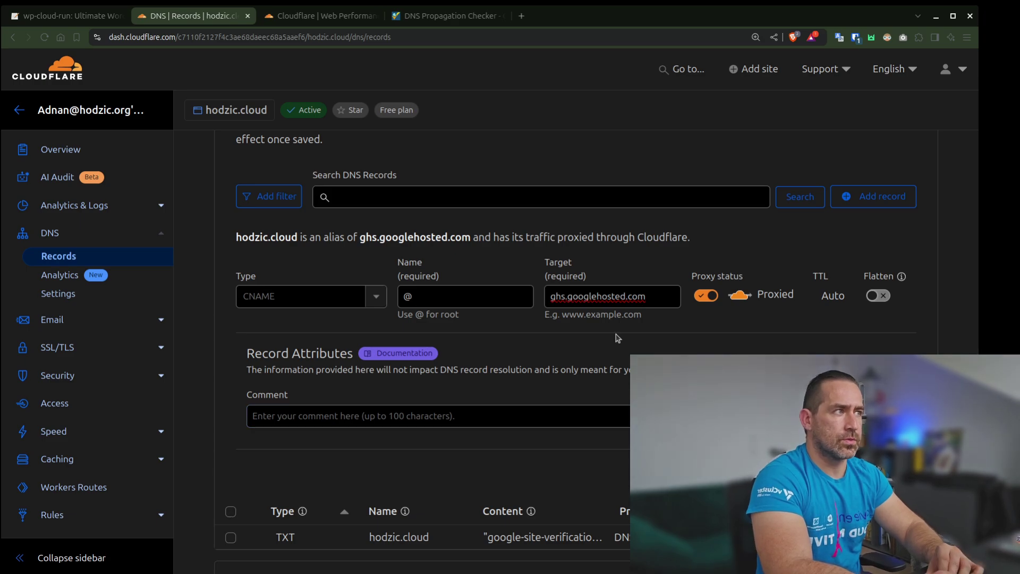
key(Return)
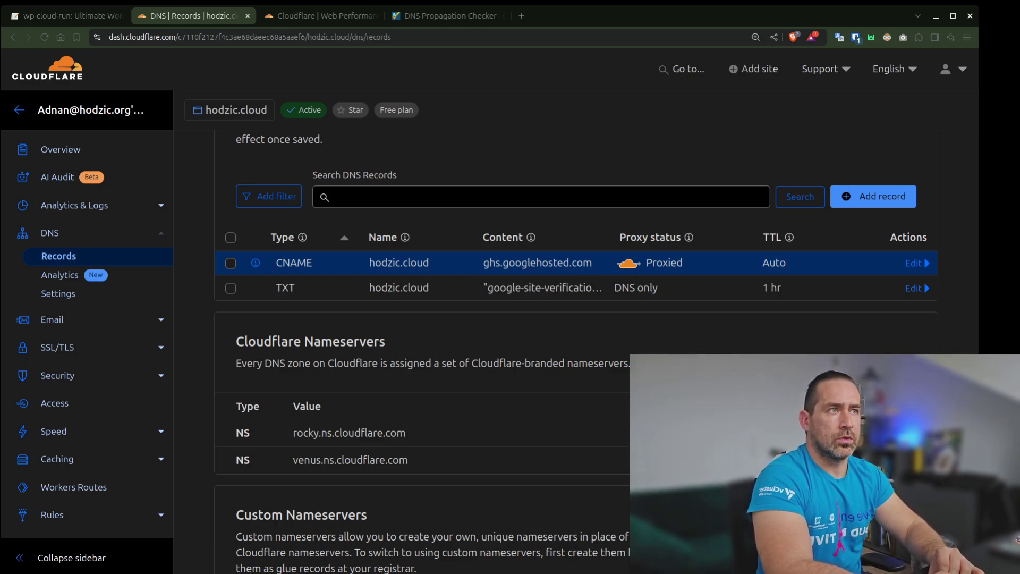
scroll(572, 325, up, 1)
scroll(572, 325, down, 1)
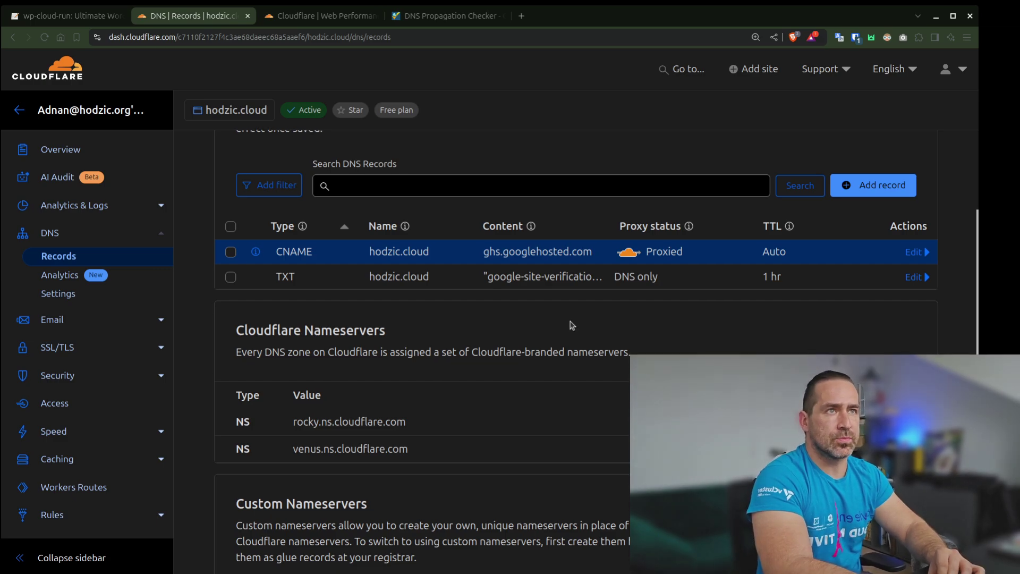
Set hodzic.cloud's SSL/TLS encryption mode to Full and save it
click(330, 22)
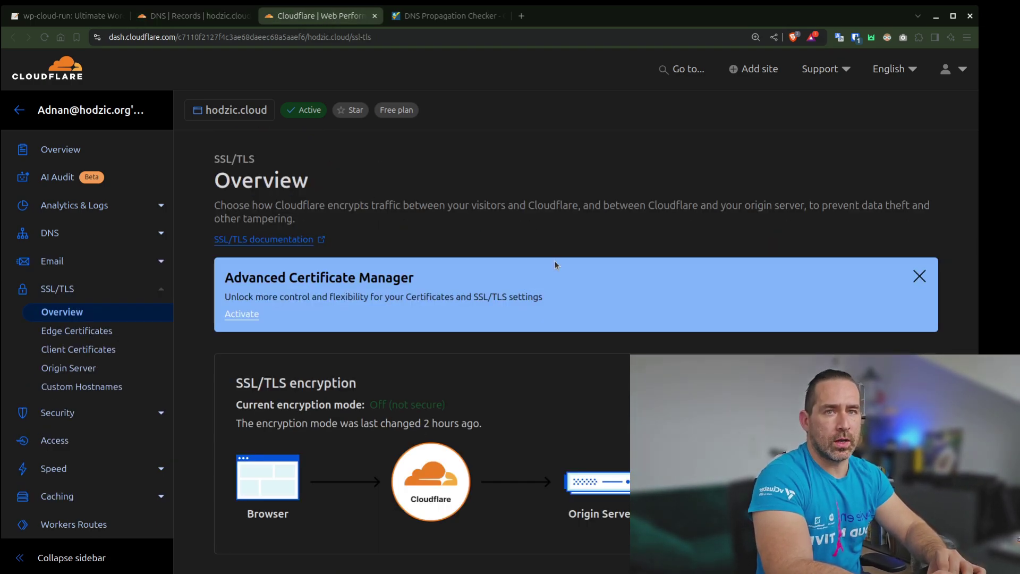
scroll(685, 345, down, 3)
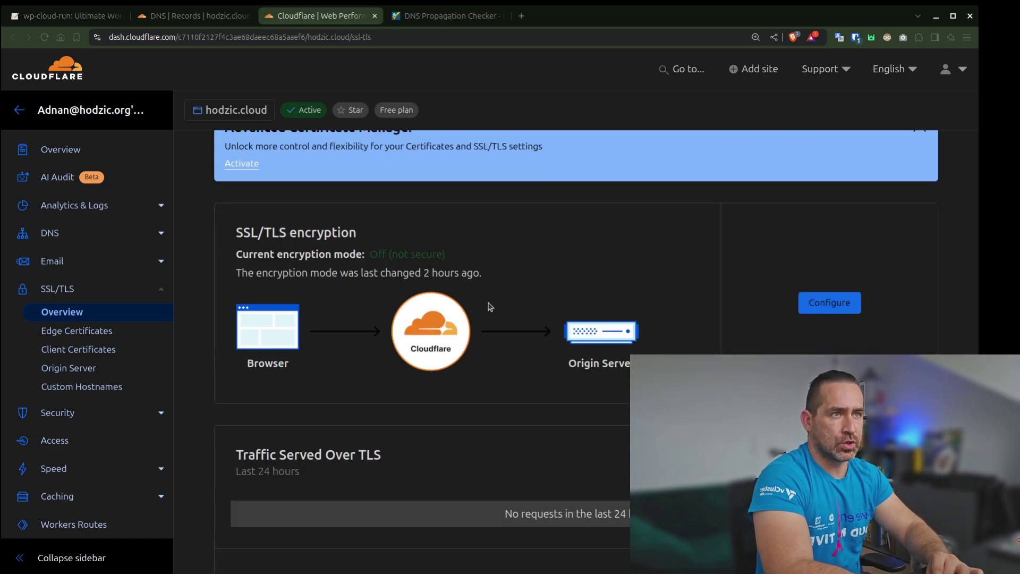
click(805, 306)
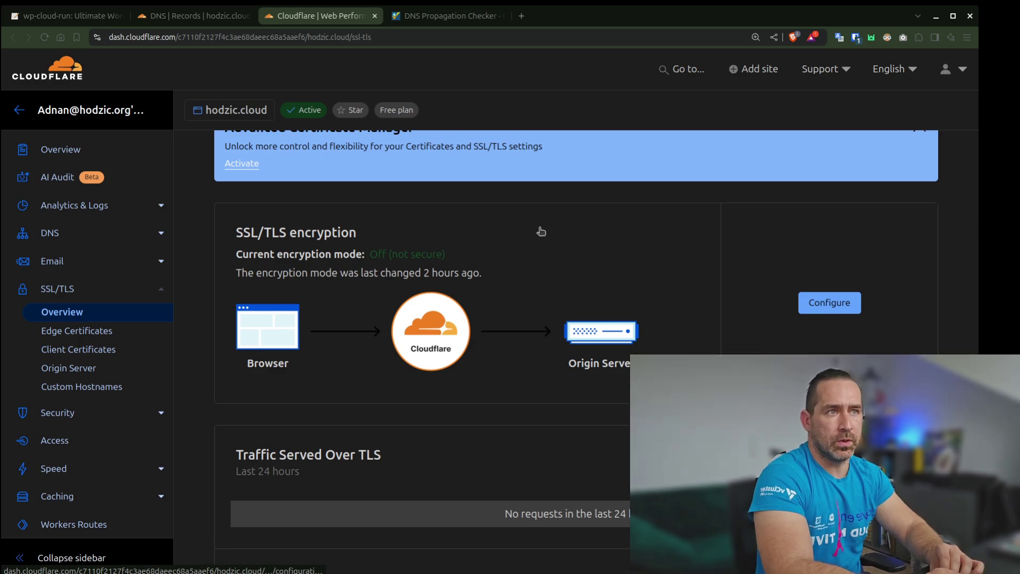
scroll(537, 282, down, 7)
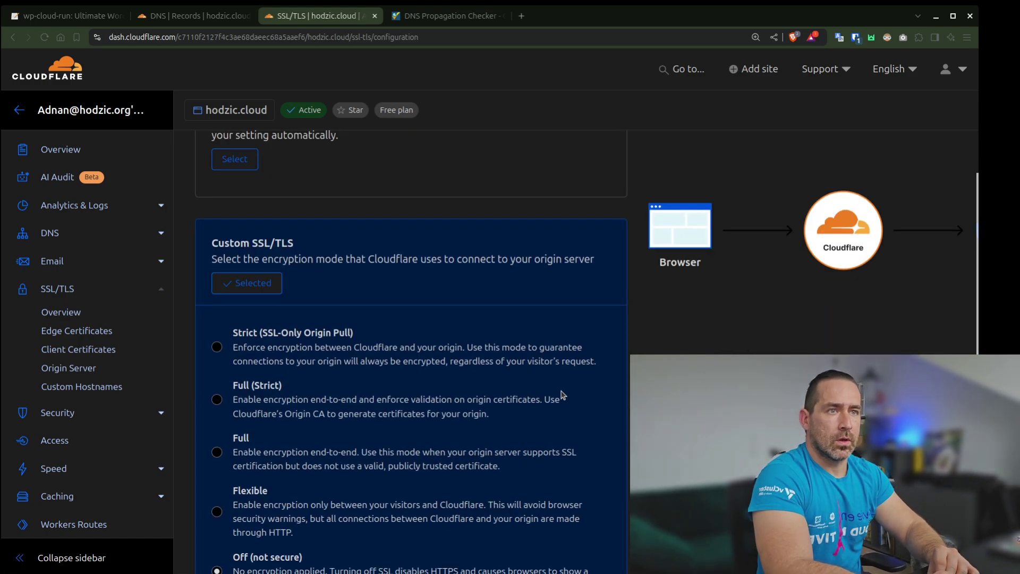
click(217, 308)
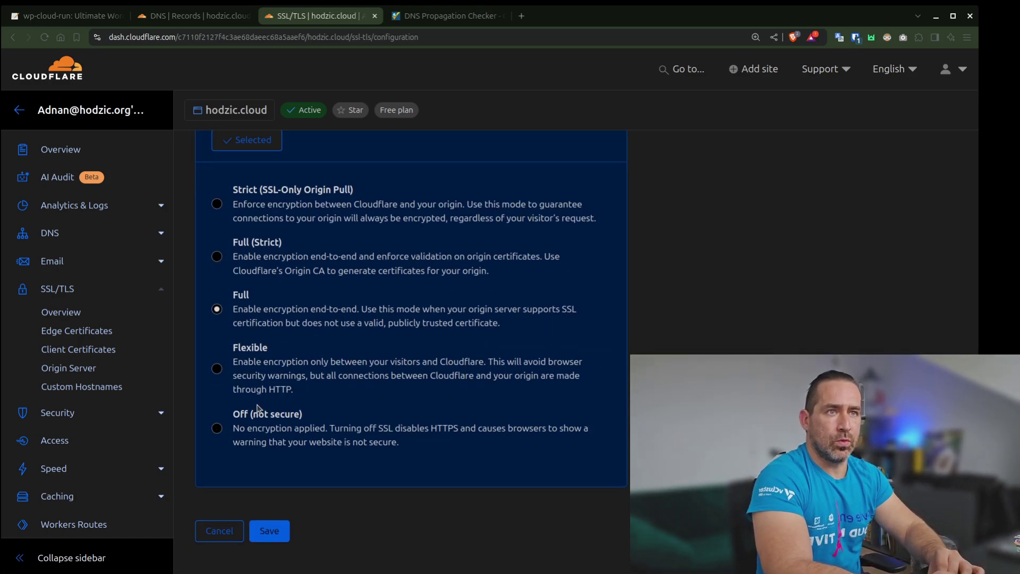
click(272, 532)
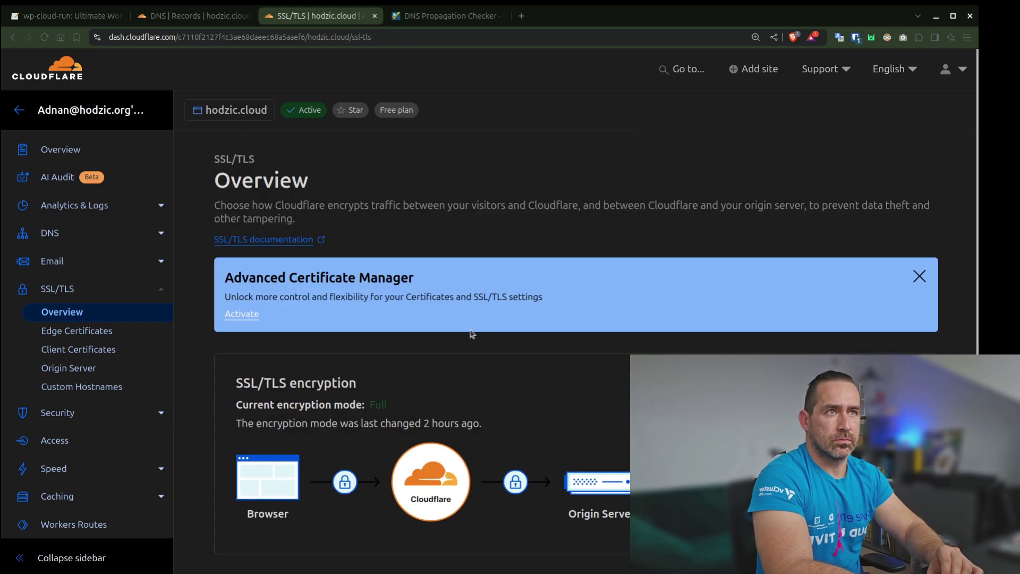
Review the SSL/TLS overview to confirm Full, then return to the DNS records
scroll(548, 337, down, 1)
scroll(547, 337, down, 3)
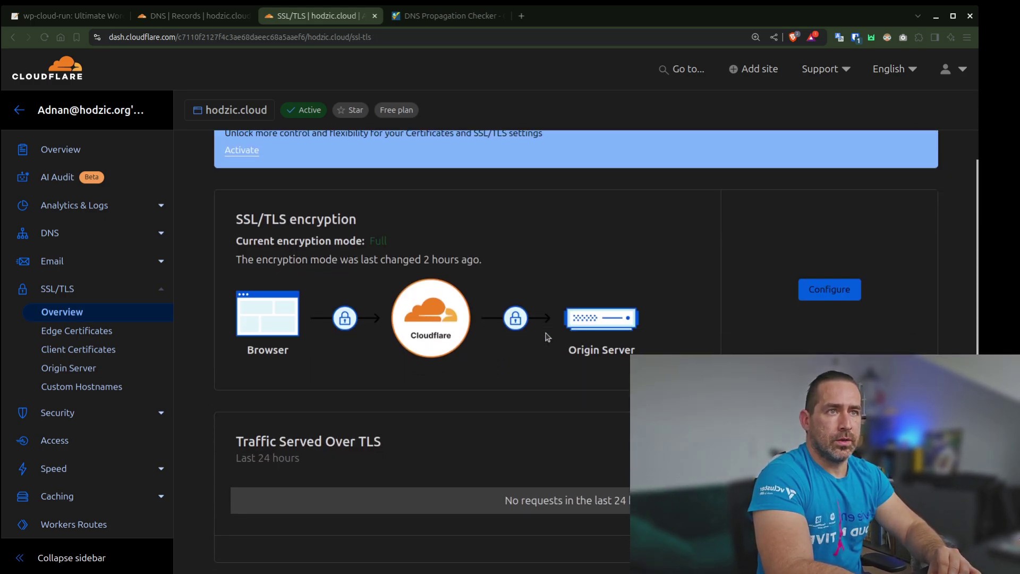
scroll(547, 336, up, 2)
scroll(547, 337, down, 2)
scroll(547, 337, up, 3)
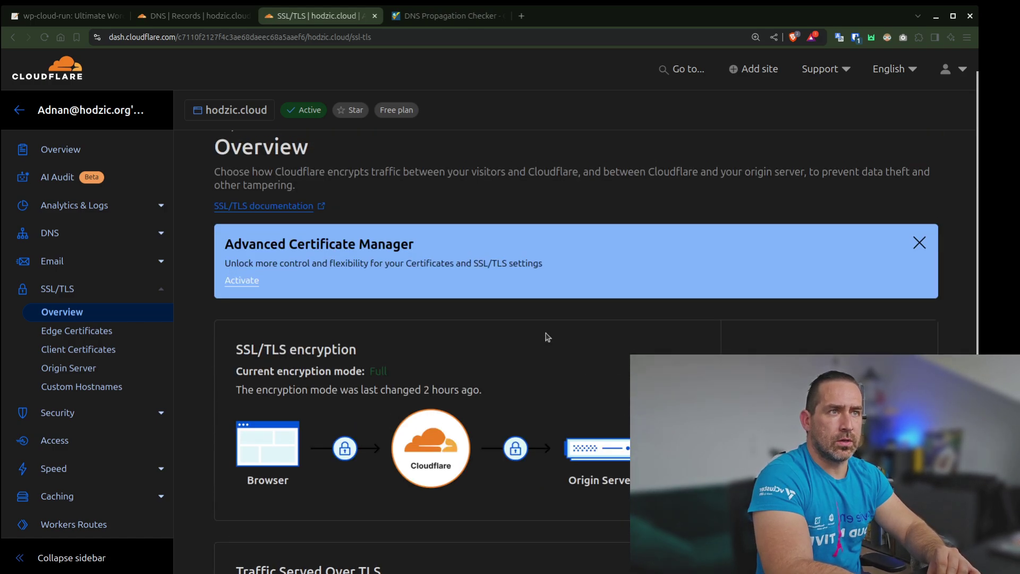
click(215, 23)
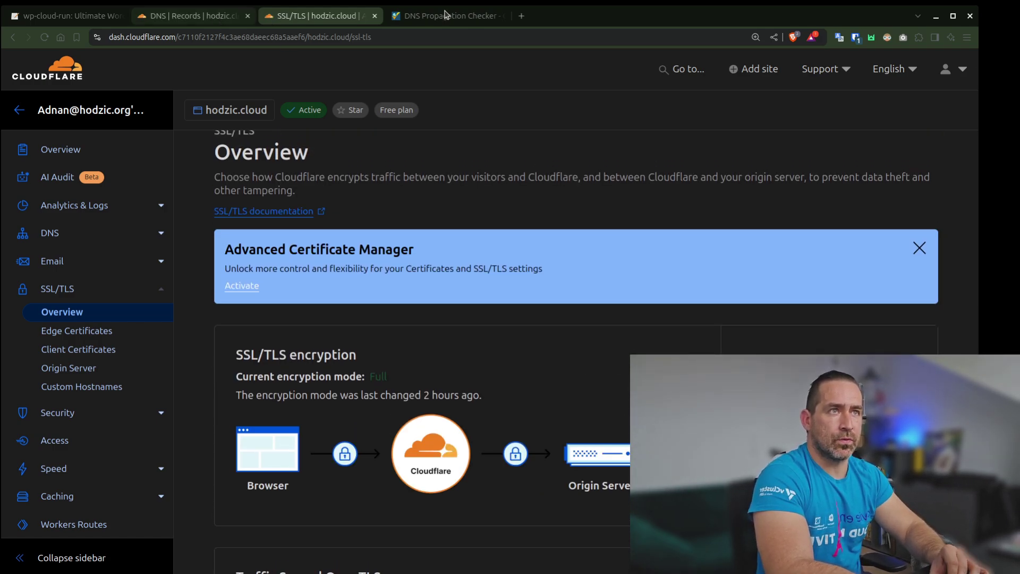
Check whatsmydns.net shows hodzic.cloud's A record resolving to 216.239.32.21, then go back to Cloudflare DNS
click(447, 16)
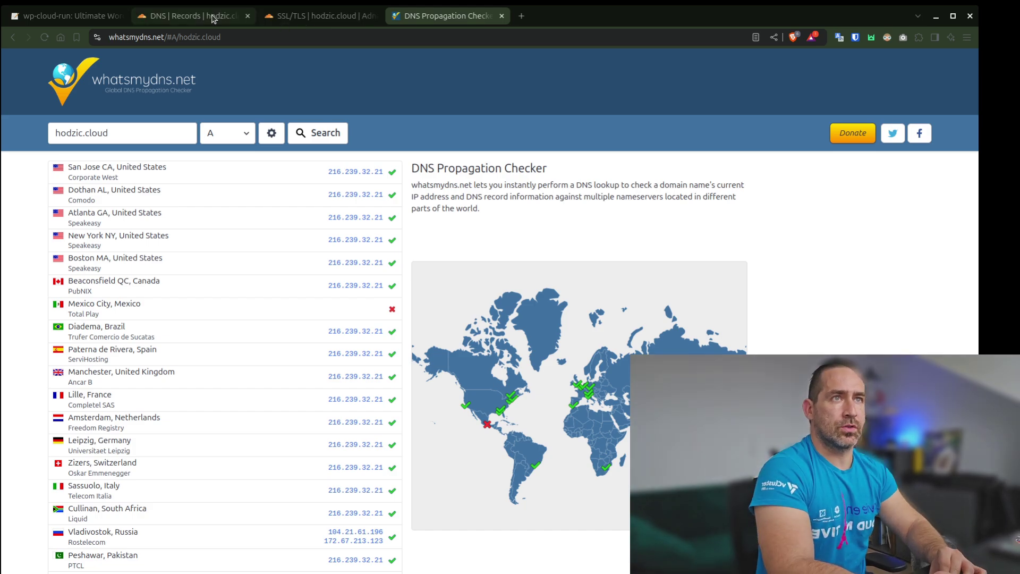
click(193, 16)
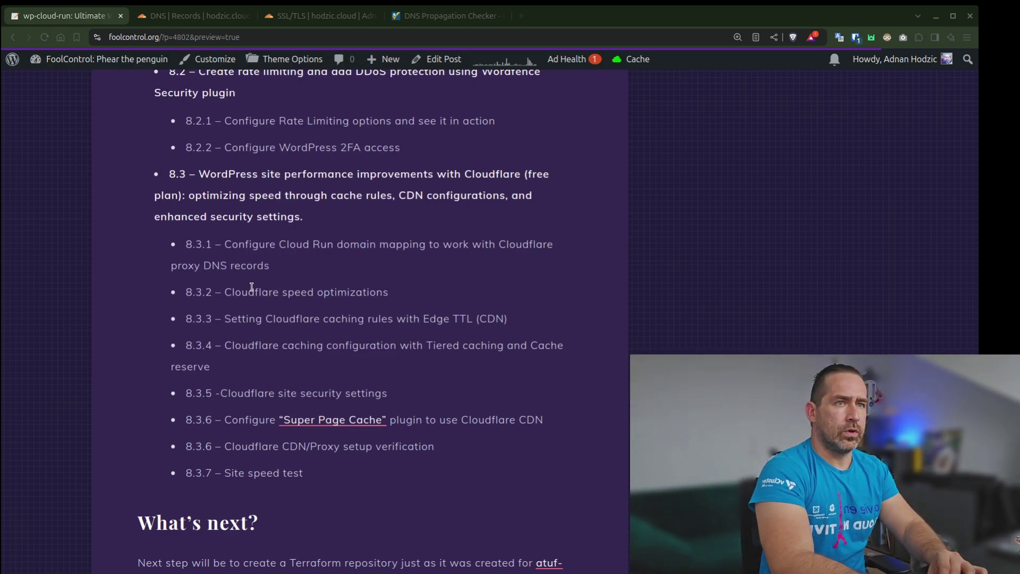
Highlight step 8.3.2 in the outline and load hodzic.cloud in a new tab
drag(251, 287, 190, 263)
key(ctrl+t)
text(hodz)
key(Return)
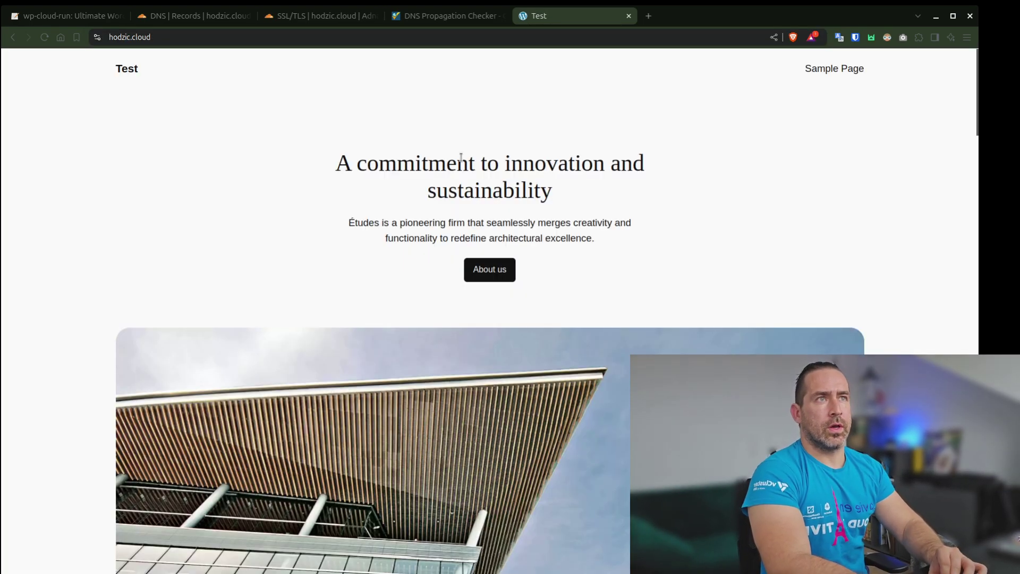
Glance at the SSL/TLS and DNS tabs, then return to the blog post preview
click(319, 17)
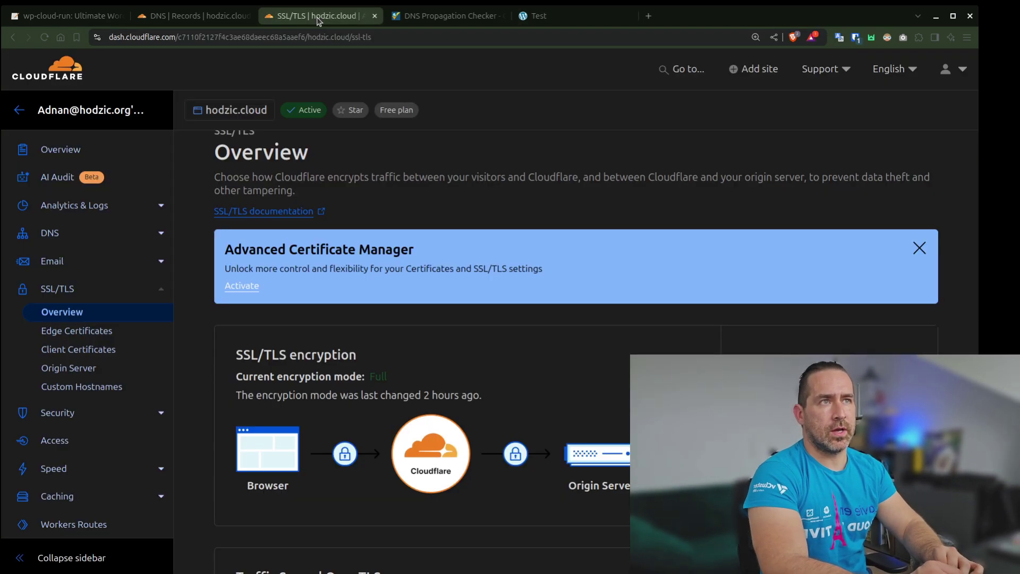
click(207, 19)
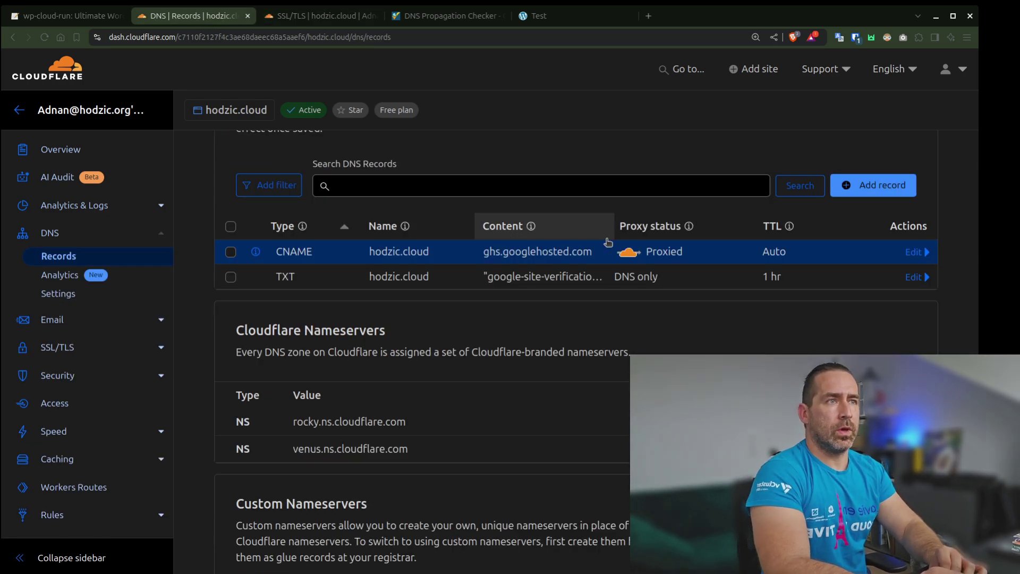
click(80, 17)
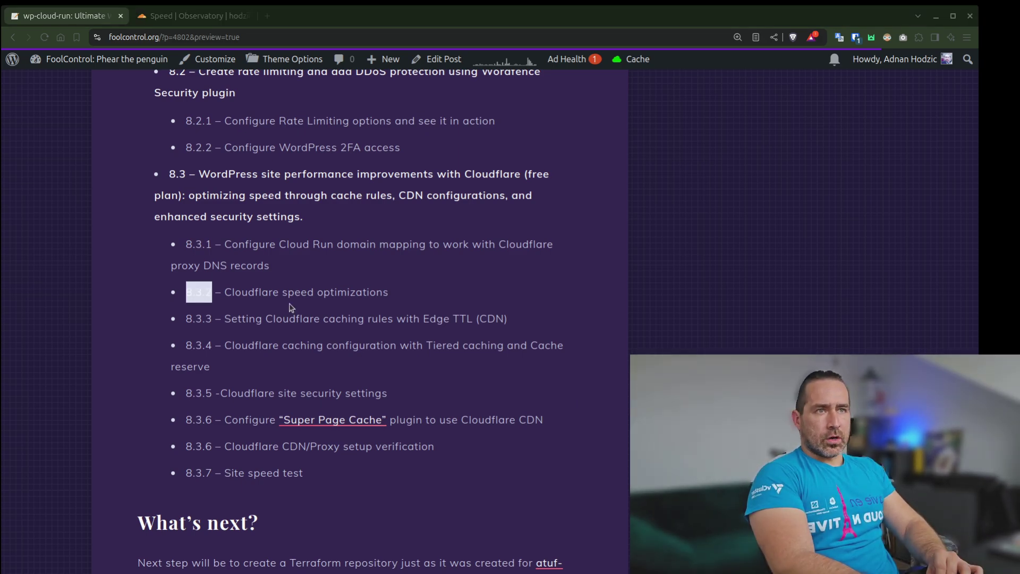
Clear the outline highlight and switch to Cloudflare's Speed Observatory for hodzic.cloud
click(288, 307)
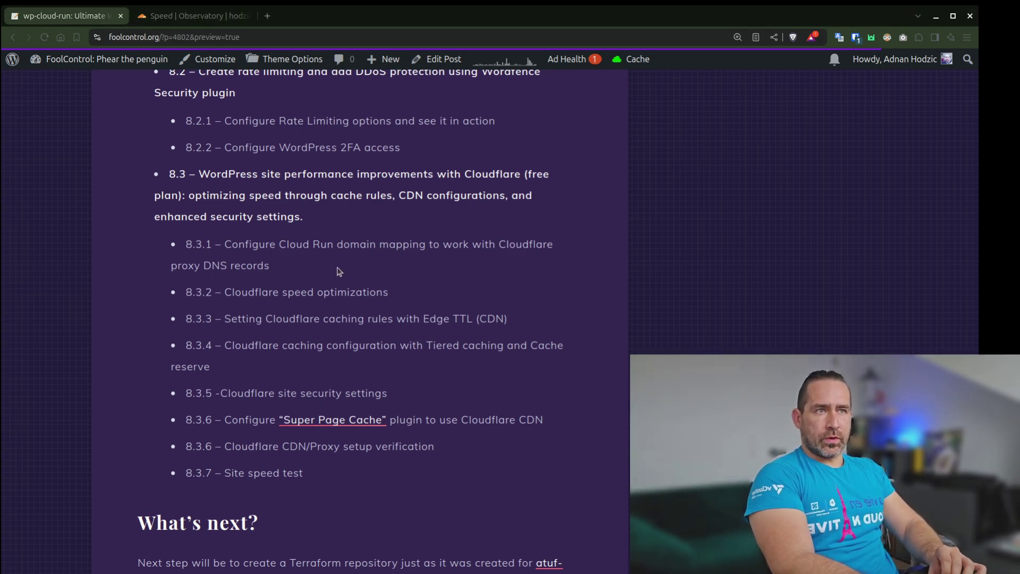
click(195, 17)
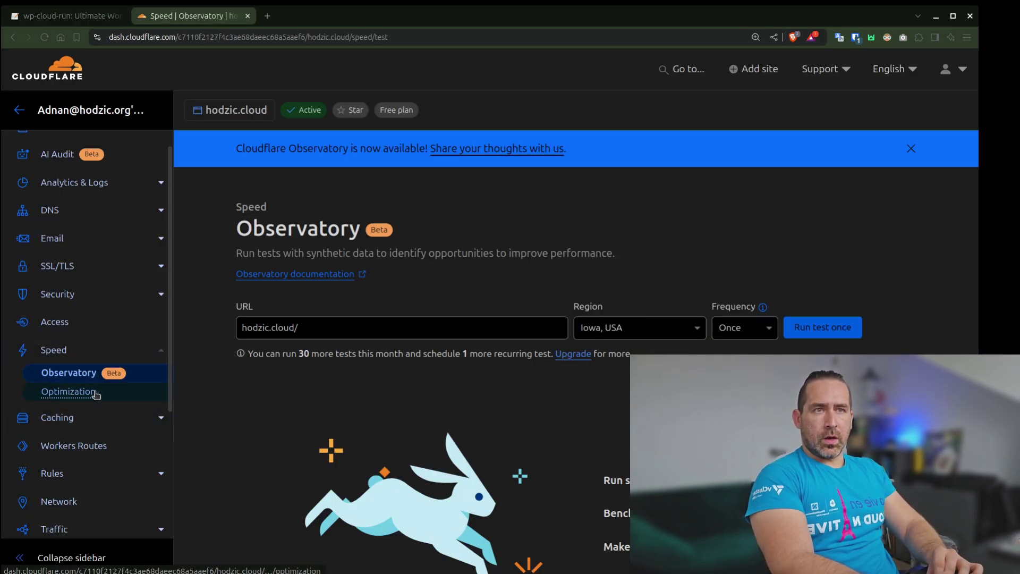
click(77, 393)
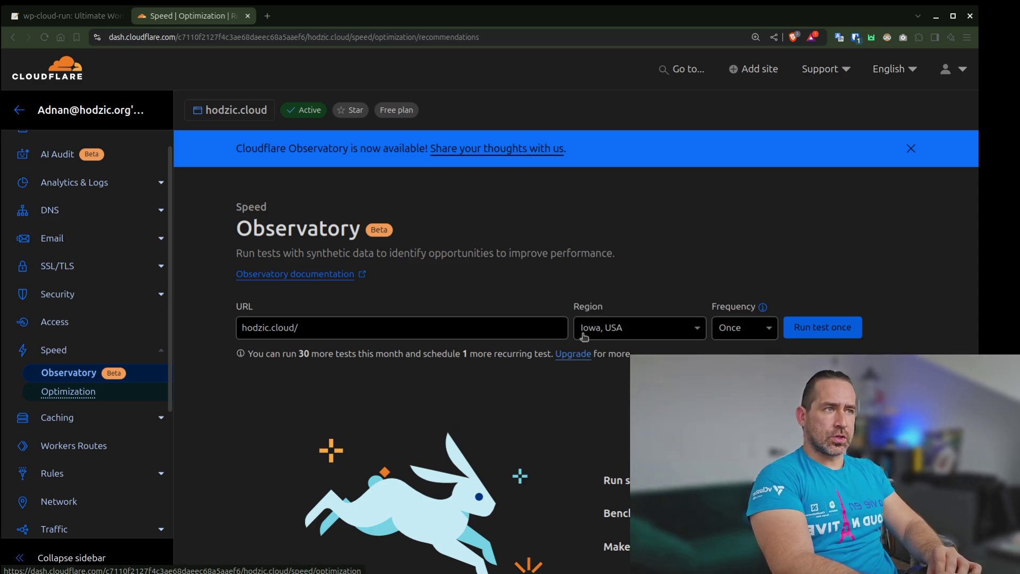
scroll(592, 371, down, 4)
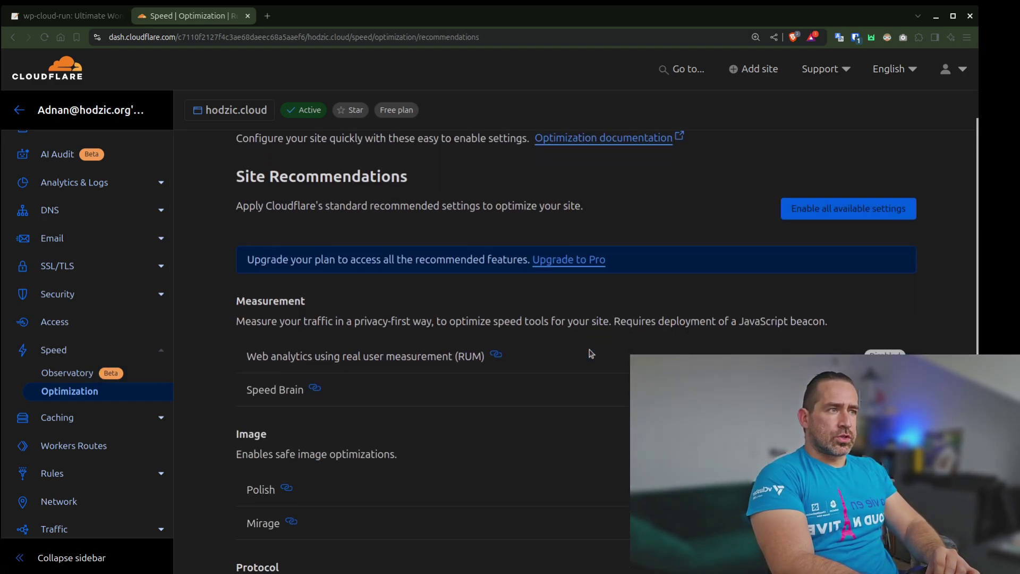
scroll(591, 353, down, 6)
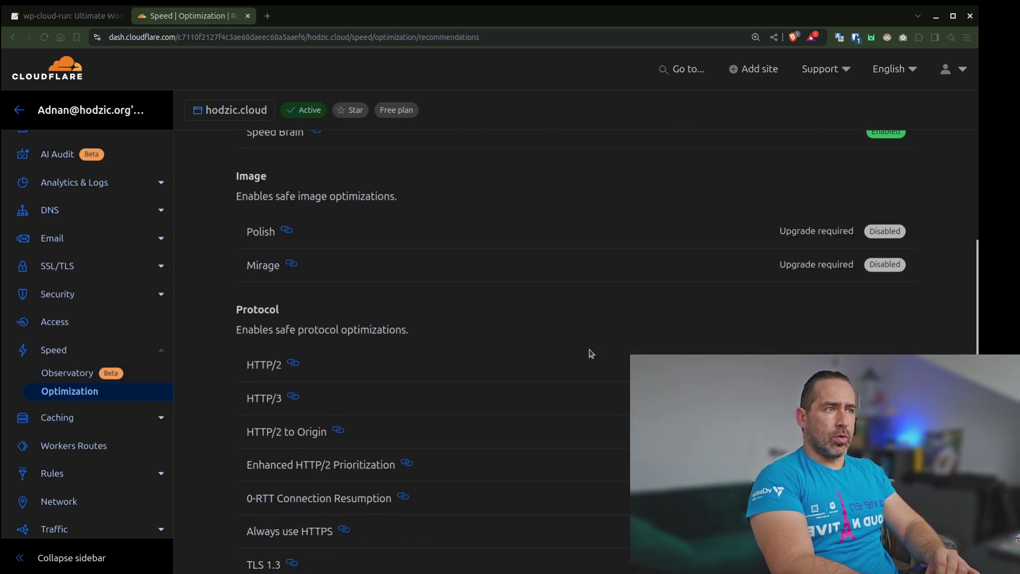
scroll(591, 353, down, 2)
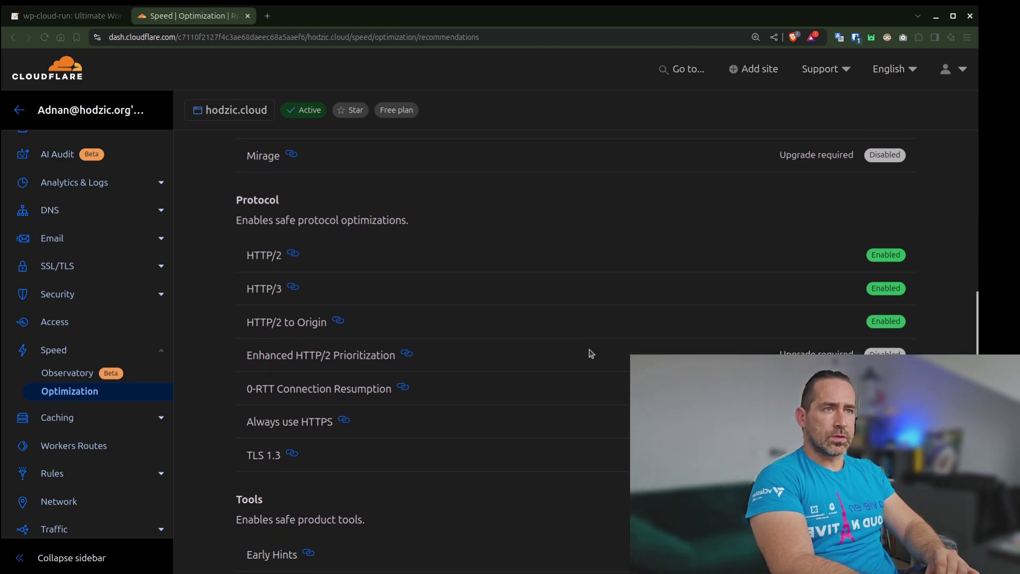
scroll(591, 353, down, 1)
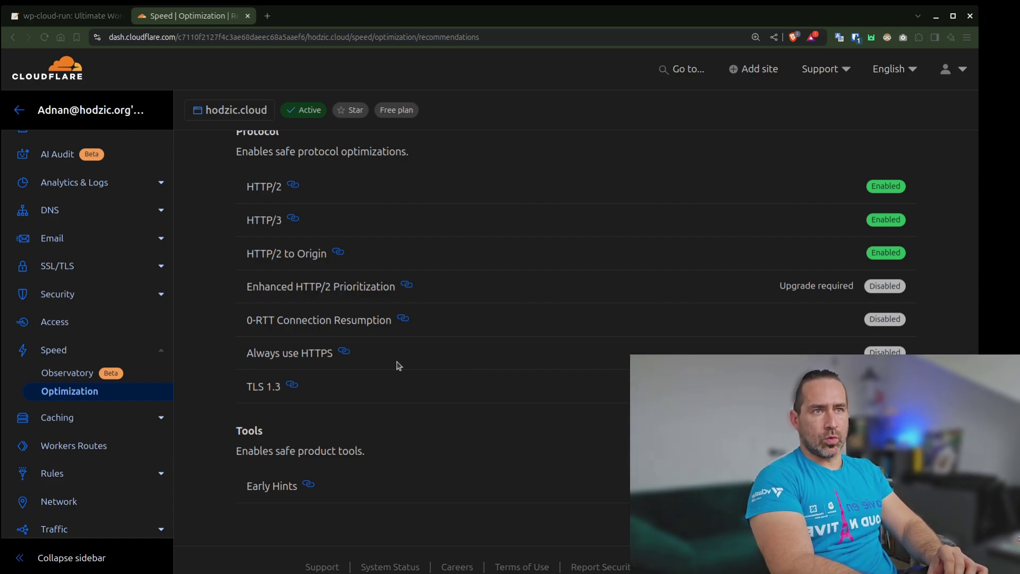
click(59, 374)
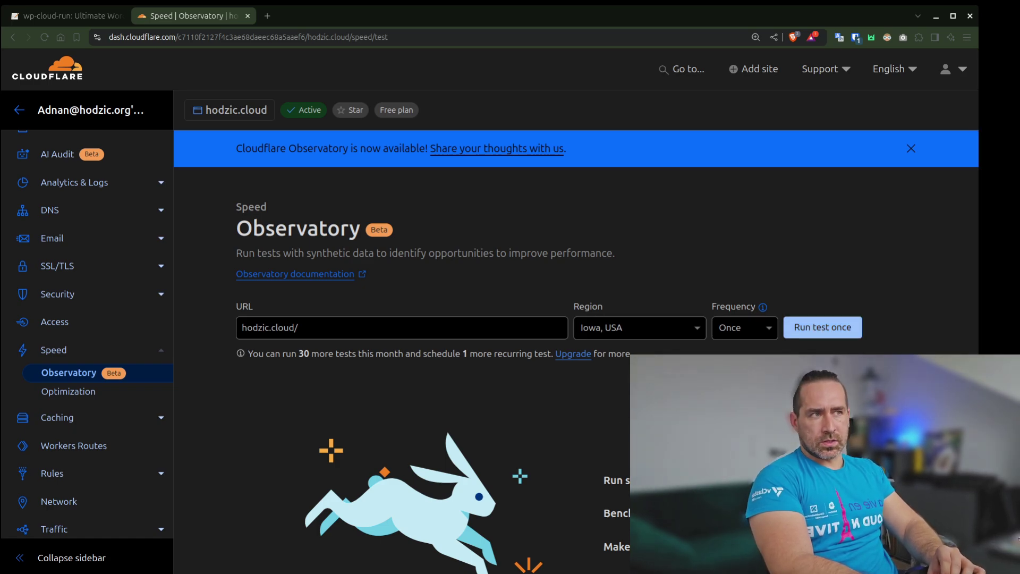
Run a one-time speed test of hodzic.cloud and compare mobile (79) and desktop (89) scores
click(822, 327)
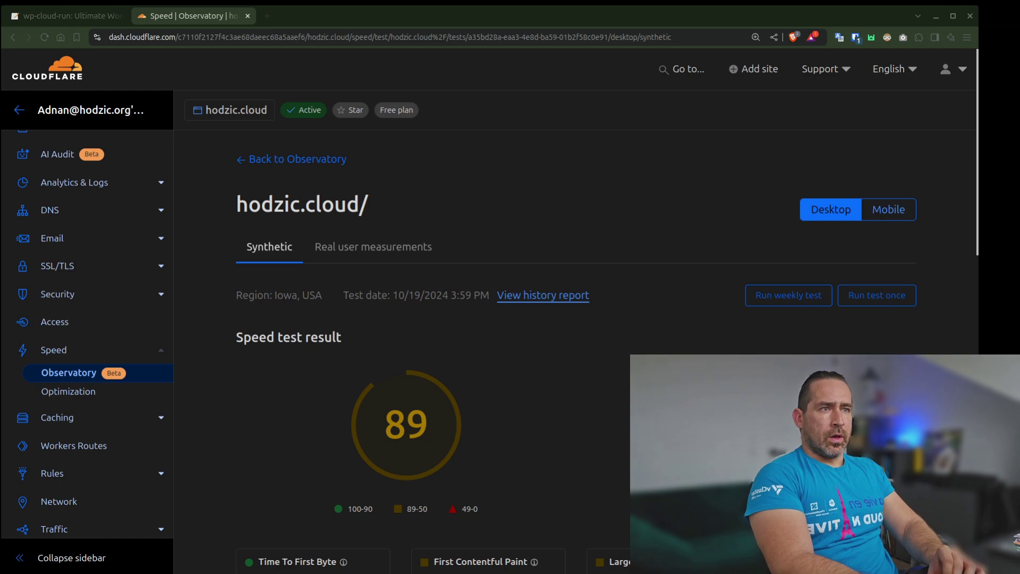
scroll(597, 396, down, 4)
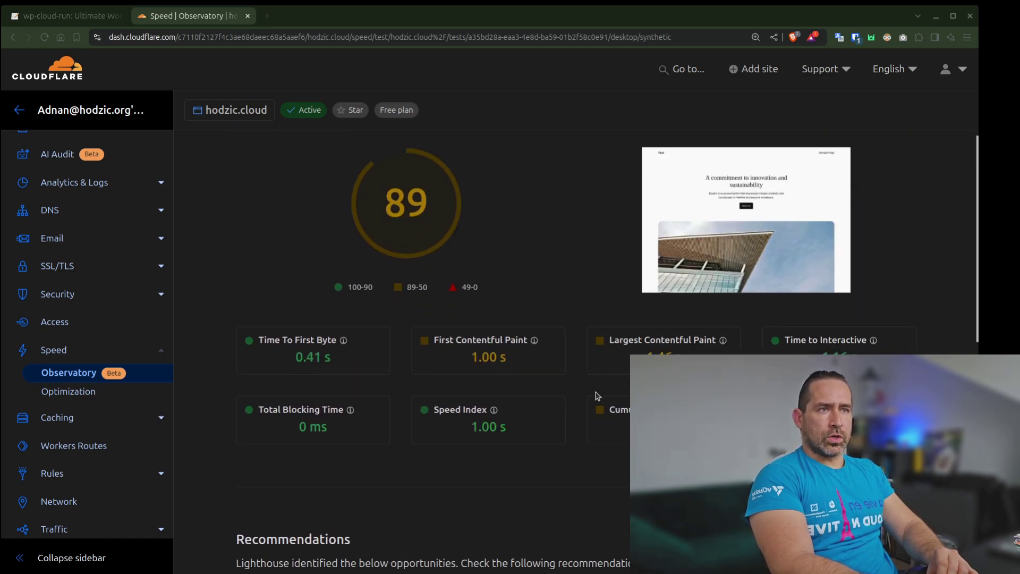
scroll(597, 395, up, 4)
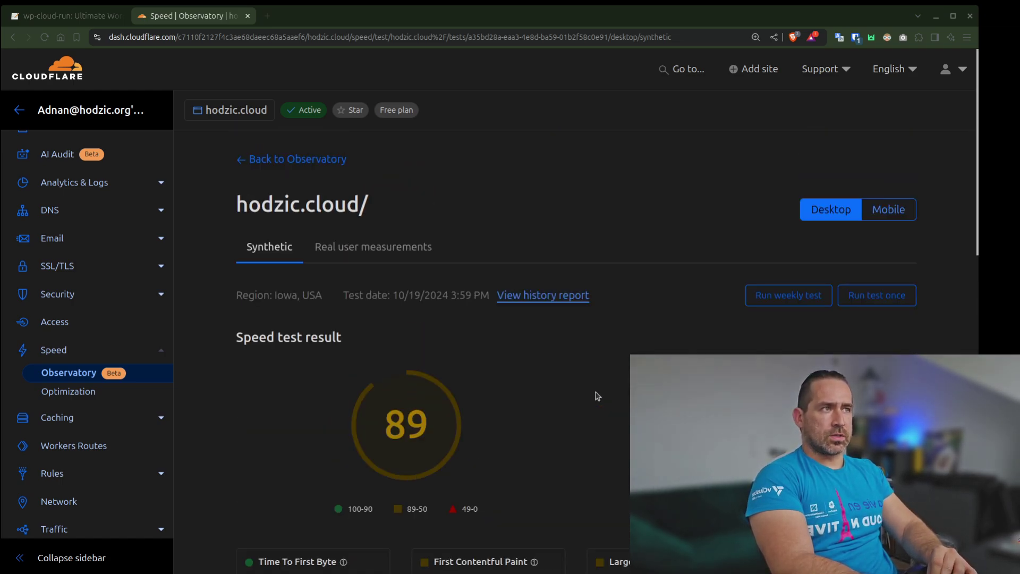
click(879, 205)
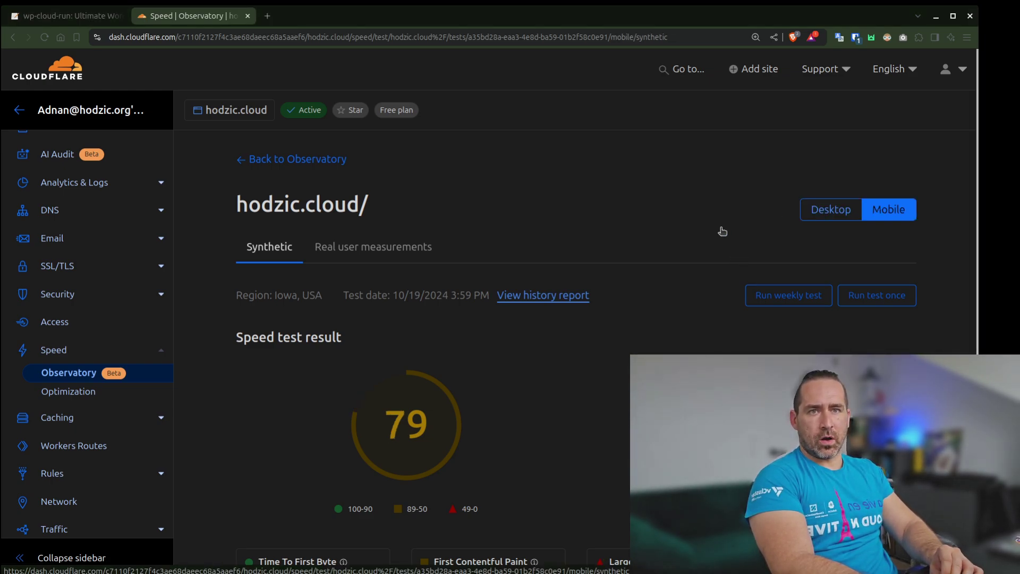
click(840, 210)
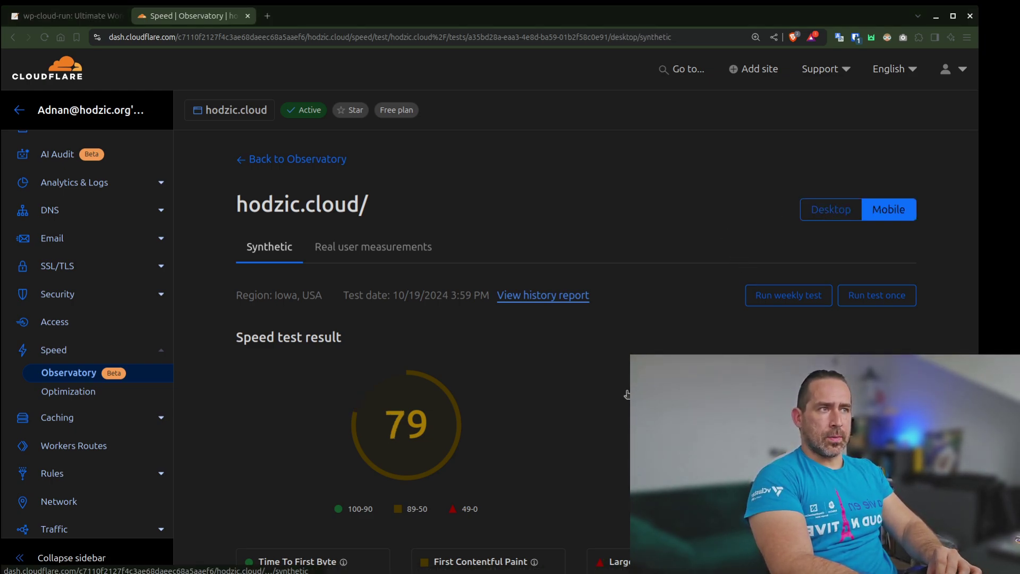
scroll(627, 394, down, 4)
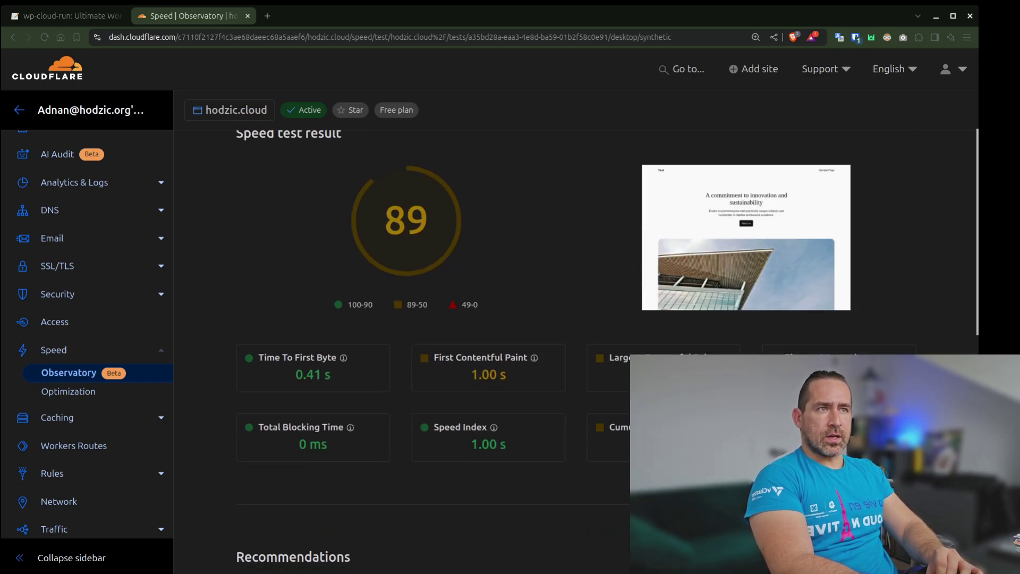
scroll(575, 335, up, 2)
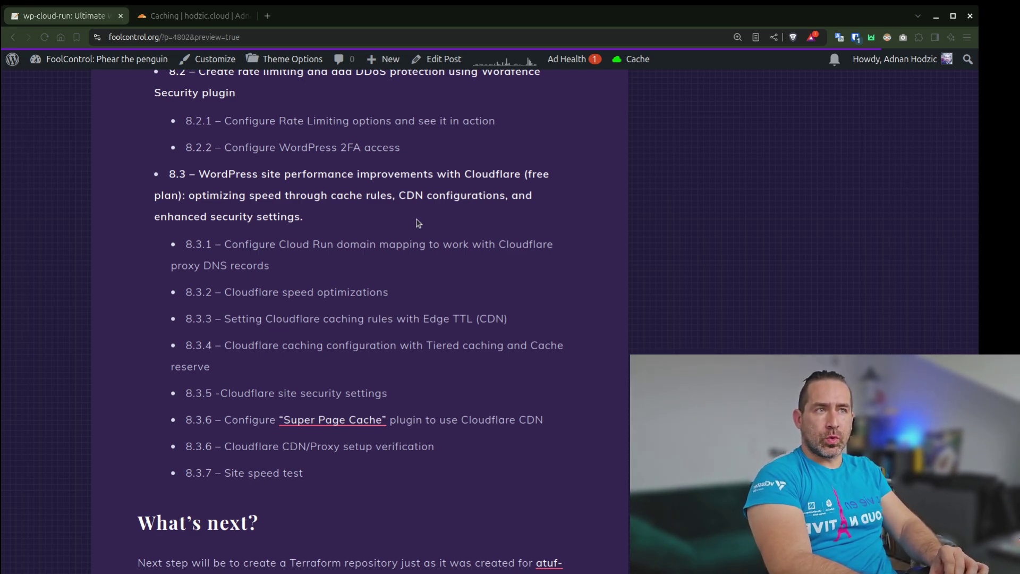
Go to Caching > Cache Rules and start creating a new rule
click(226, 20)
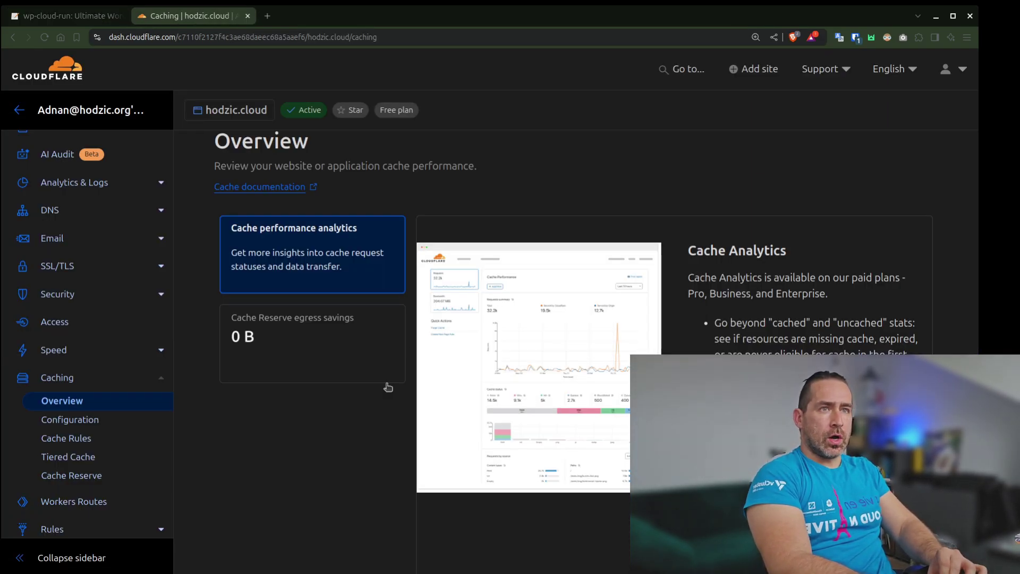
click(58, 441)
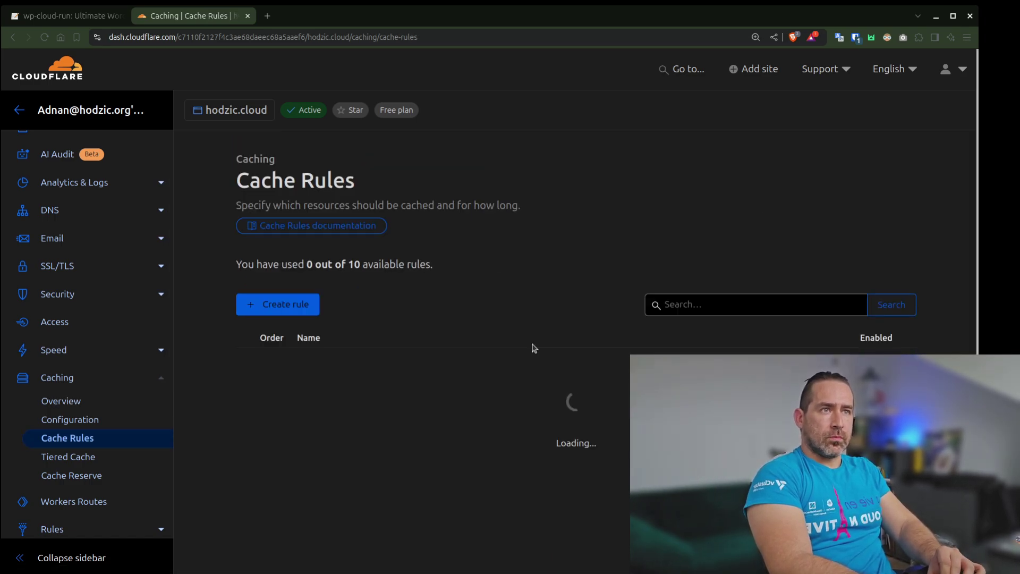
scroll(489, 337, down, 1)
click(302, 320)
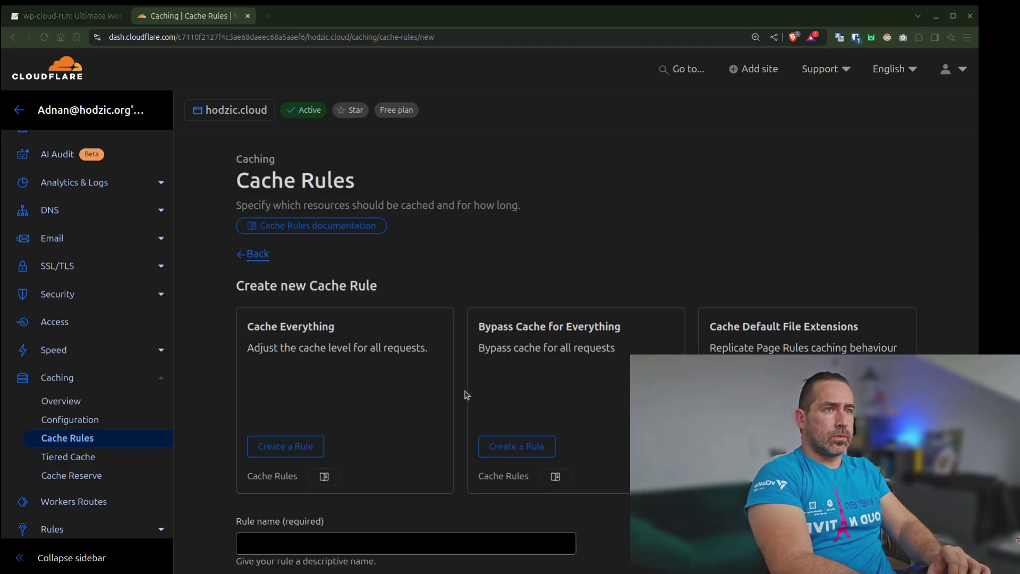
Name the cache rule 'Cache Everything with Edge TTL'
scroll(440, 391, down, 5)
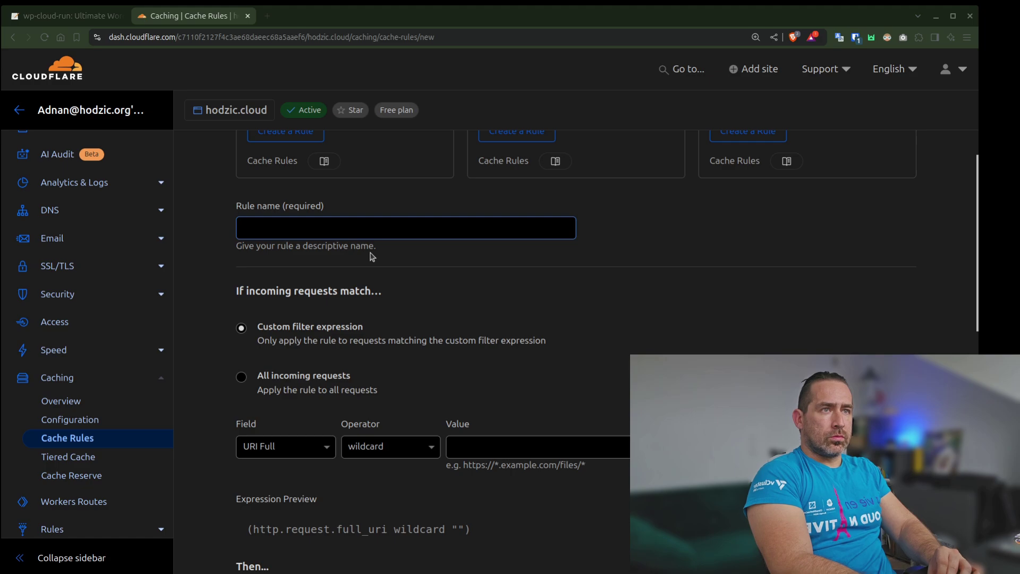
click(364, 229)
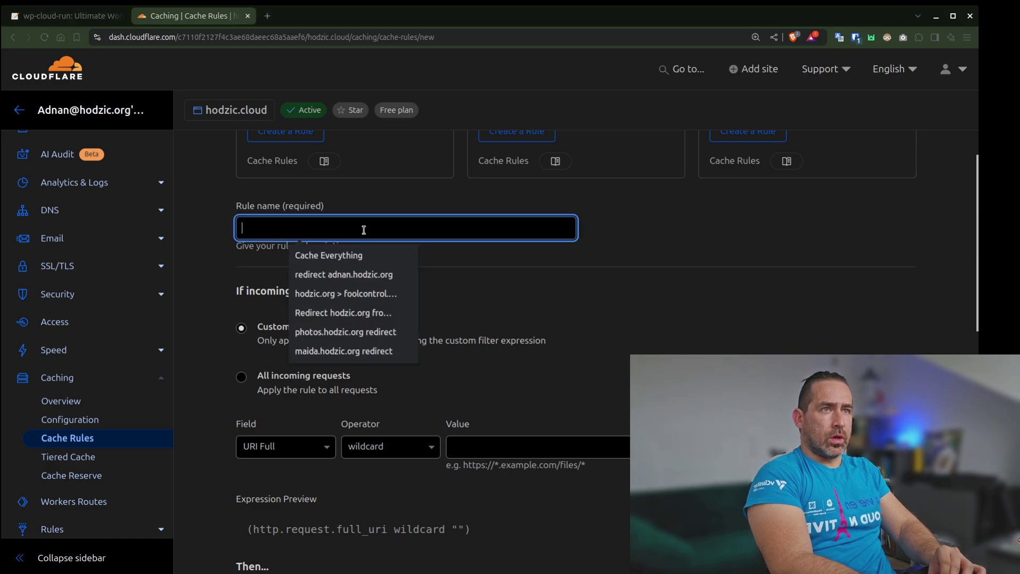
click(357, 256)
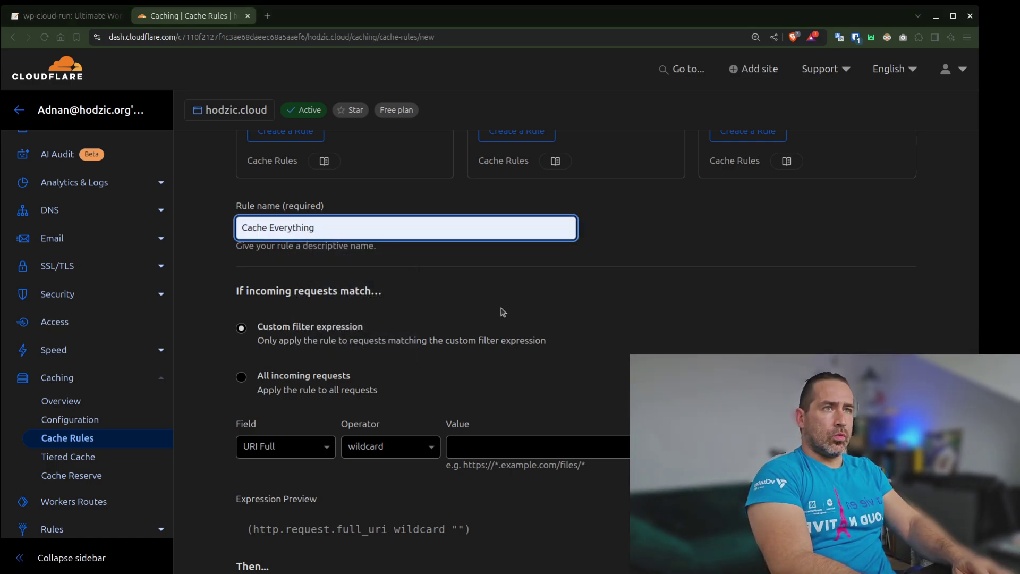
text(wutg)
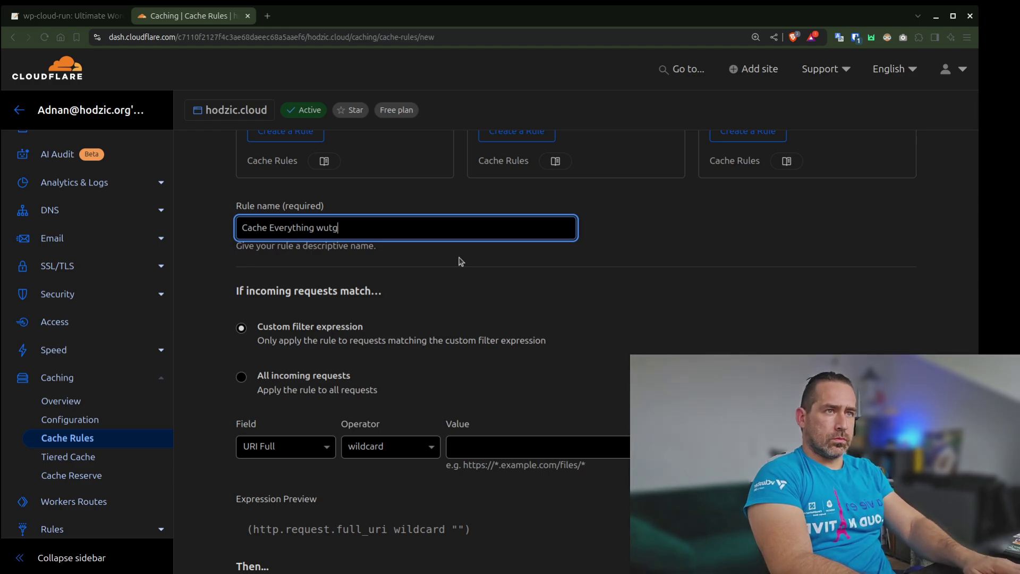
key(BackSpace)
key(BackSpace)
key(BackSpace)
text(ith Edge TTL)
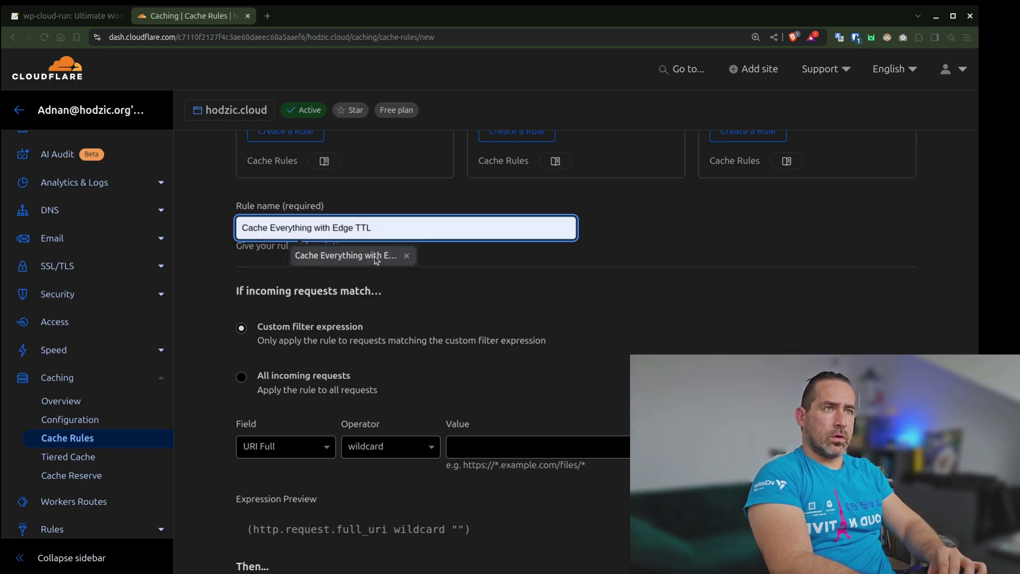
click(380, 255)
Make the rule match all incoming requests
scroll(525, 299, down, 2)
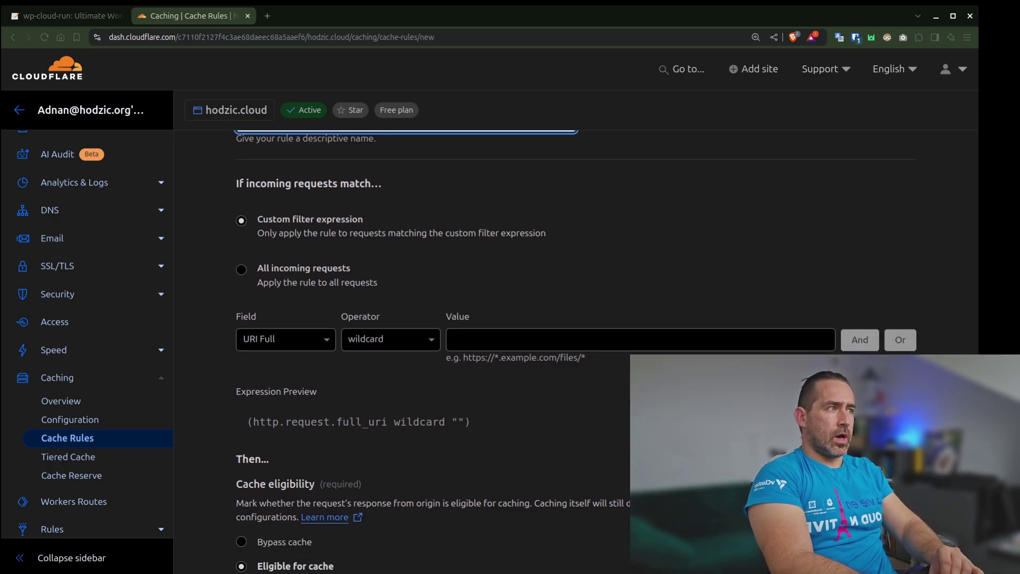
click(242, 270)
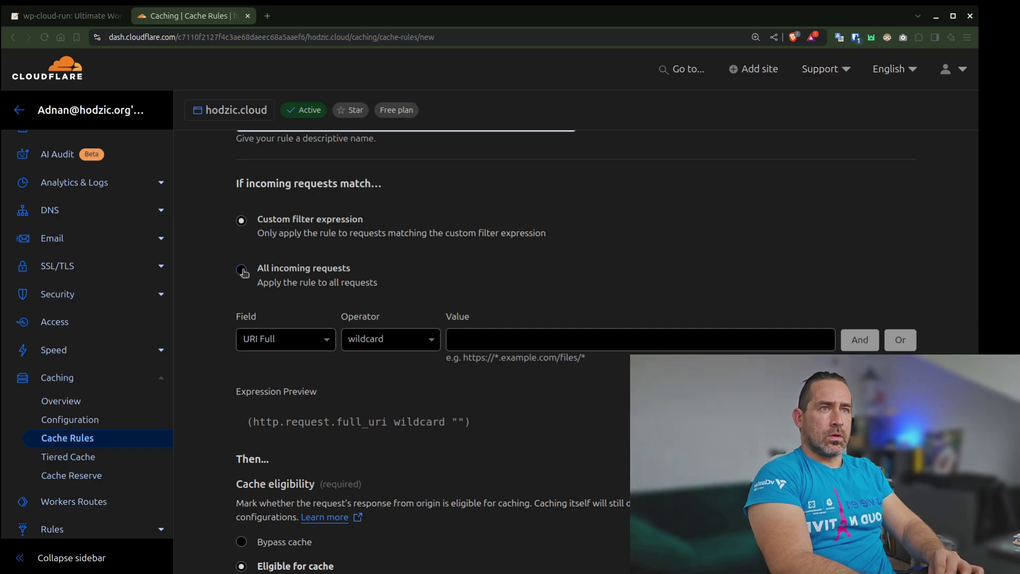
scroll(375, 335, down, 2)
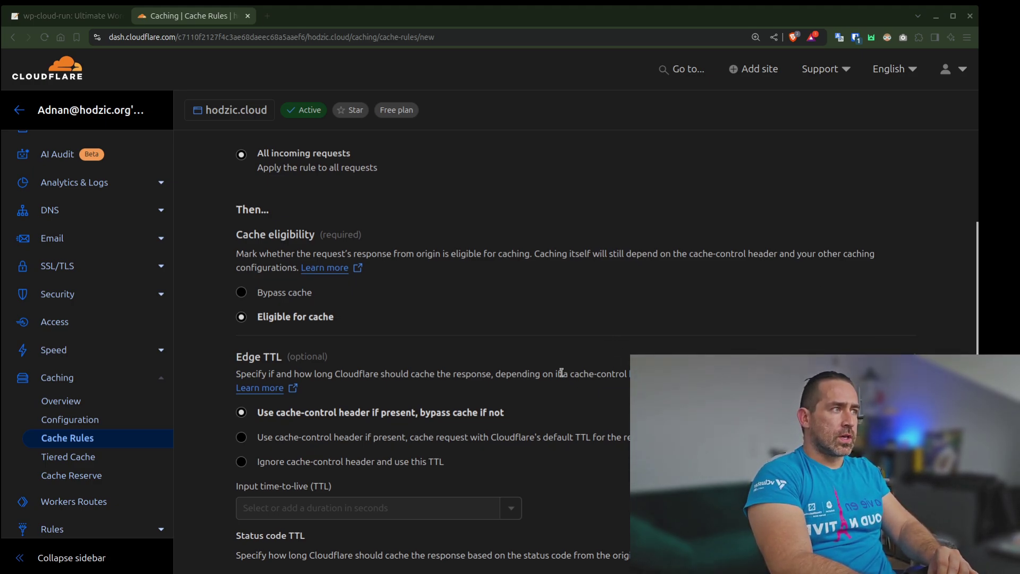
Set Edge TTL to fall back to Cloudflare's default TTL and scroll down to deploy the rule
click(277, 438)
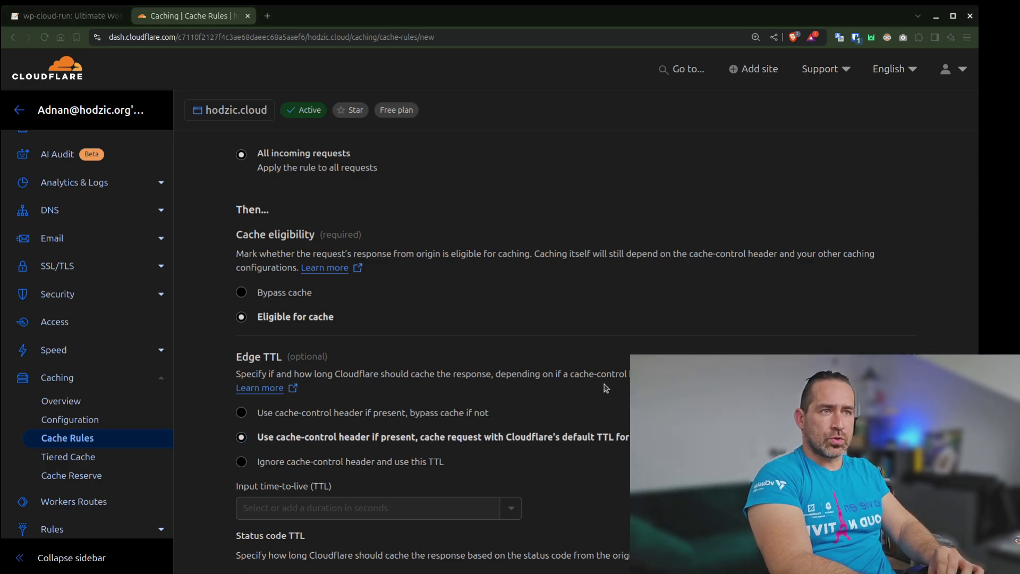
scroll(531, 350, down, 3)
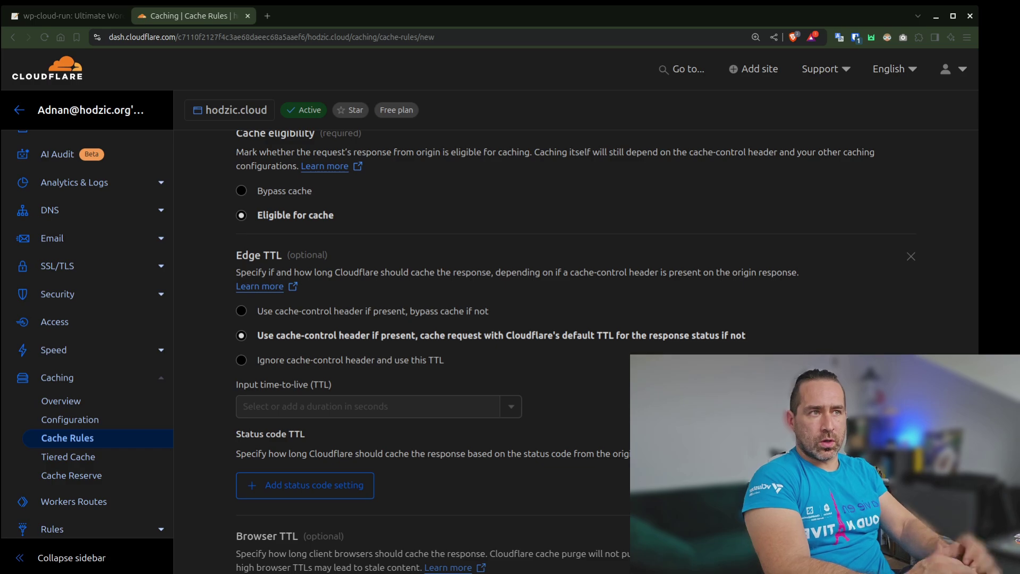
scroll(531, 351, down, 2)
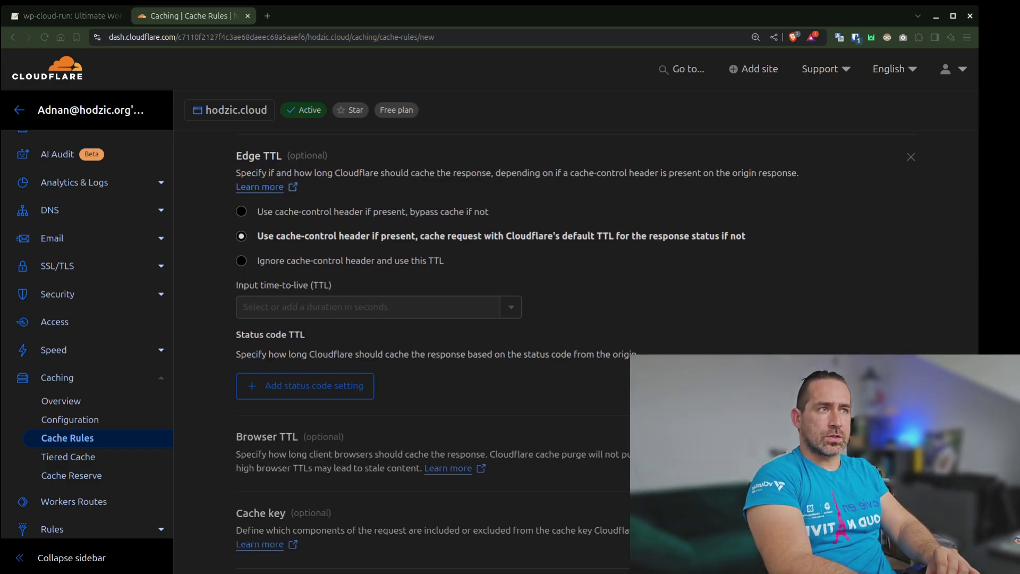
scroll(531, 351, down, 1)
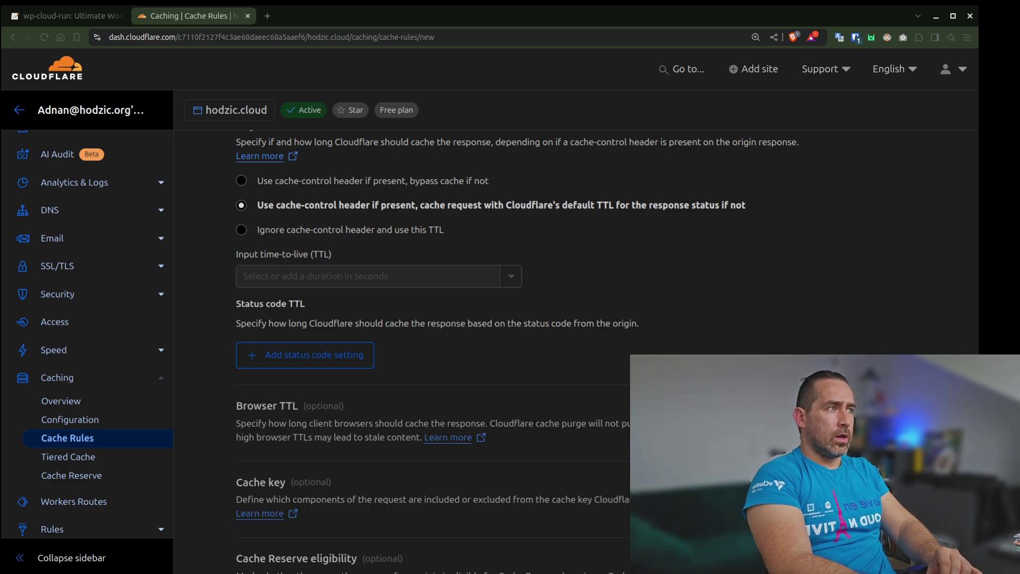
scroll(531, 319, down, 7)
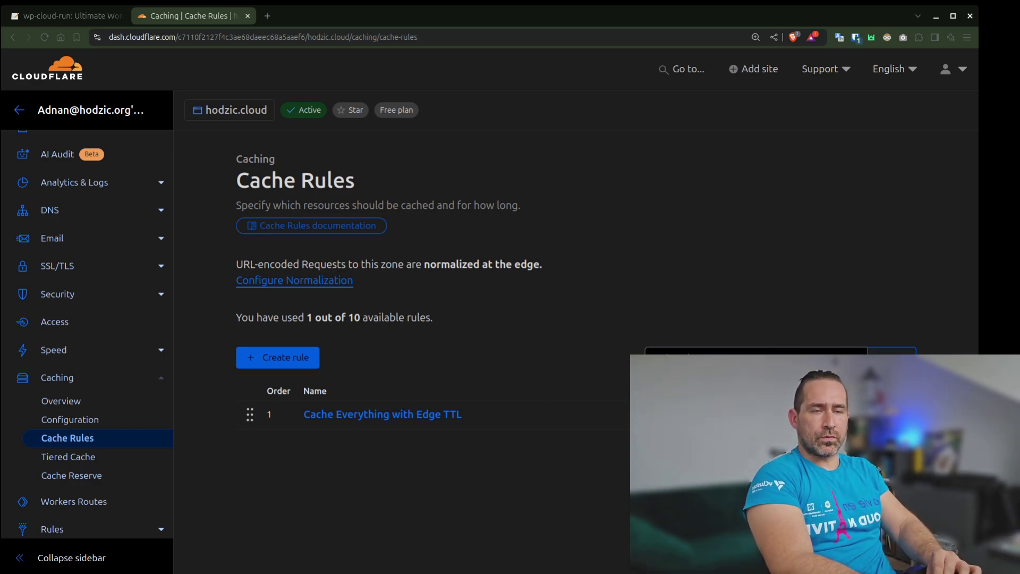
Check the article's section 8.3 outline, then go to hodzic.cloud's Tiered Cache settings
key(ctrl+shift+Tab)
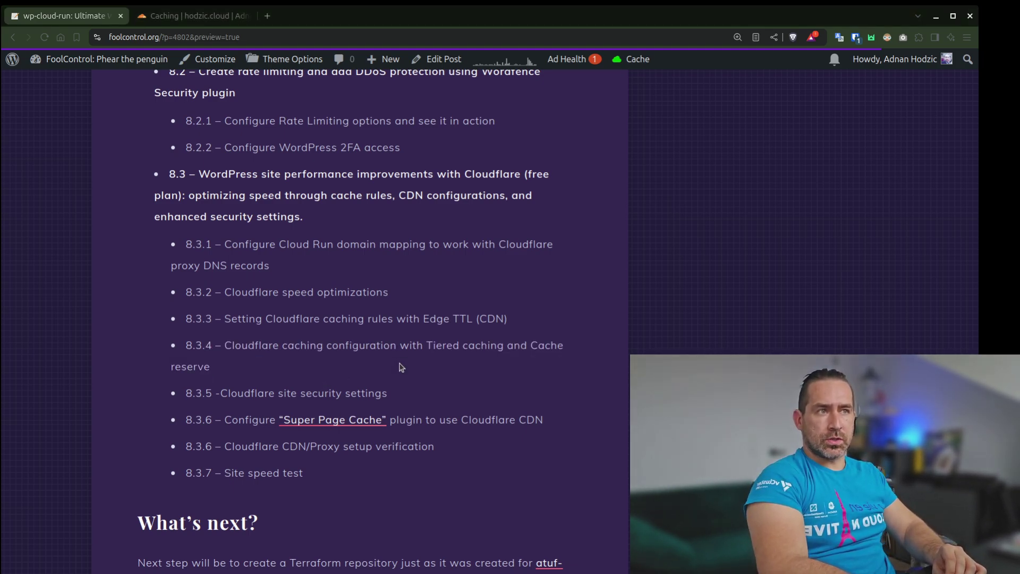
click(199, 15)
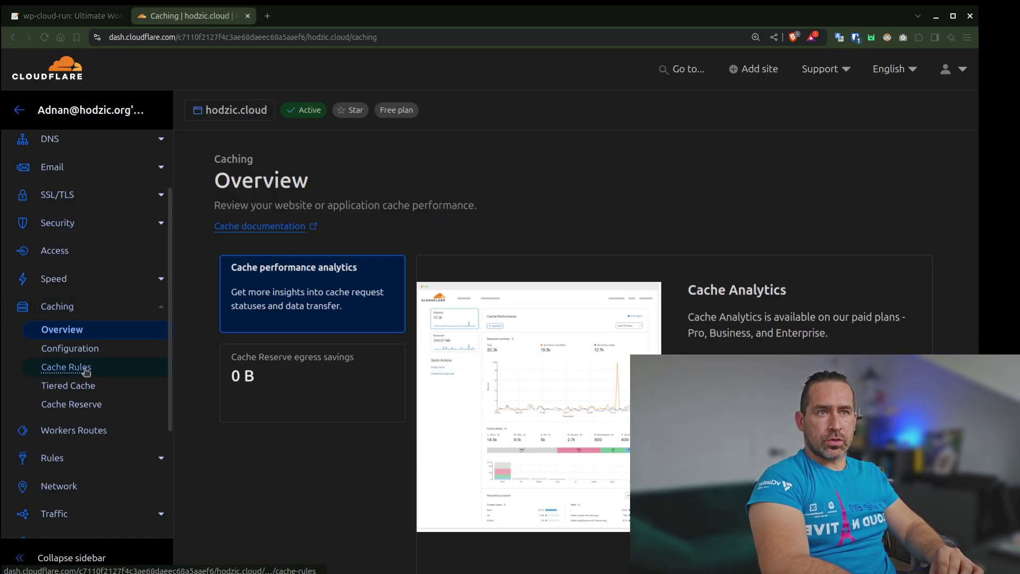
click(69, 387)
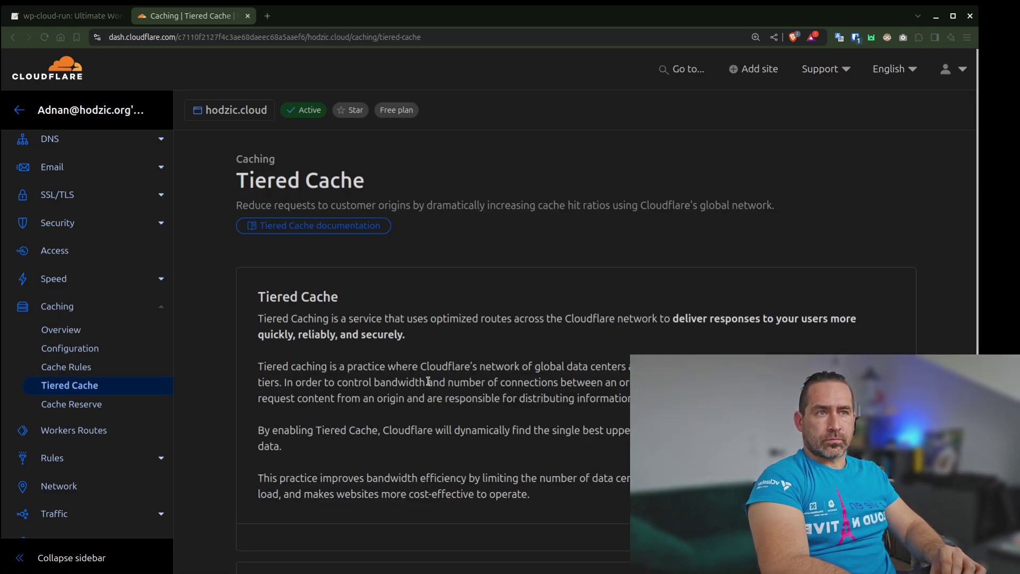
Keep Smart Tiered Caching Topology selected after briefly turning it off, then go to Cache Reserve
scroll(428, 380, down, 4)
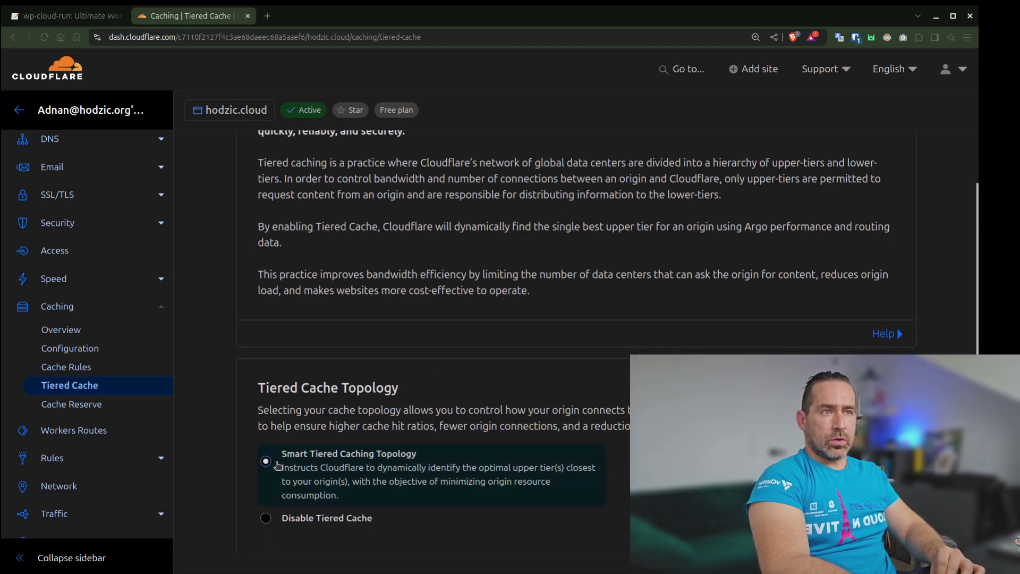
click(268, 521)
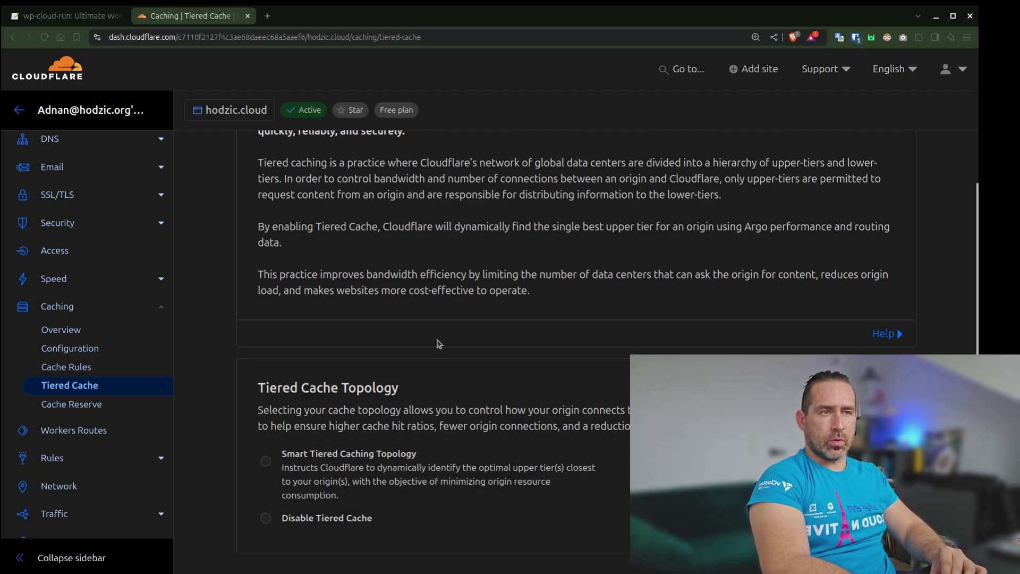
scroll(438, 344, down, 1)
click(293, 411)
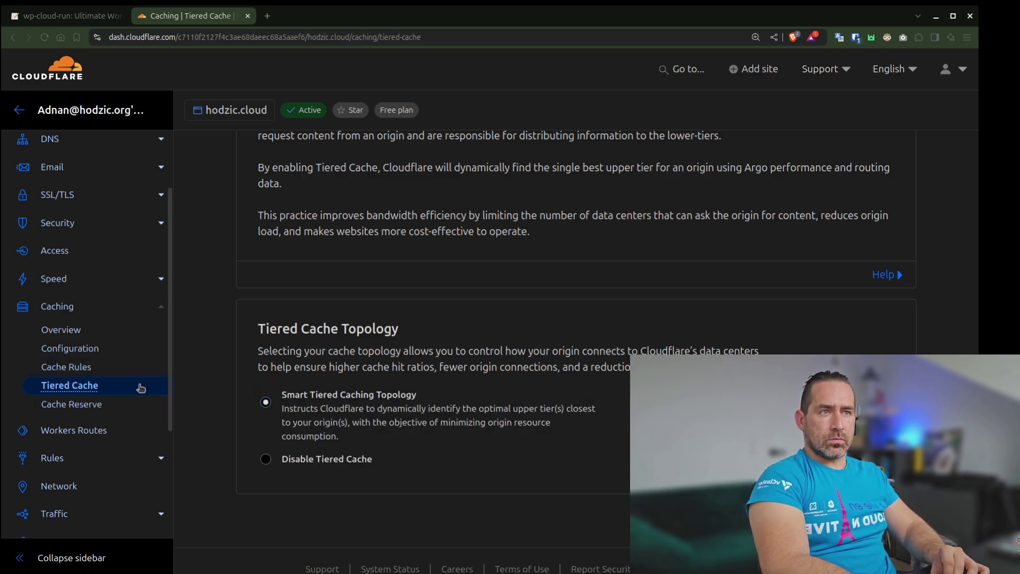
click(80, 415)
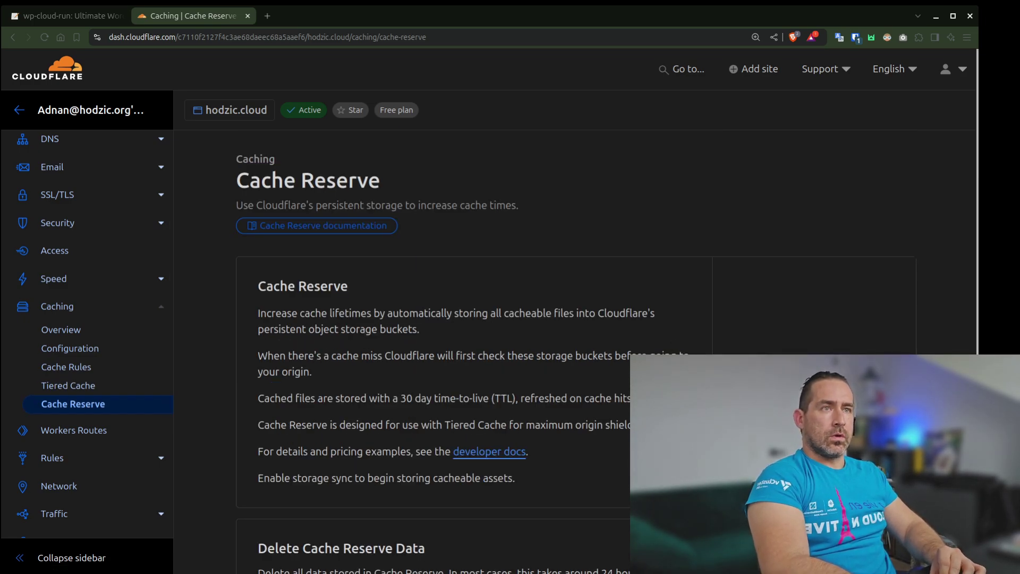
Enable and confirm Cache Reserve storage sync, checking Cache sync shows Enabled with 0 B stored
click(814, 382)
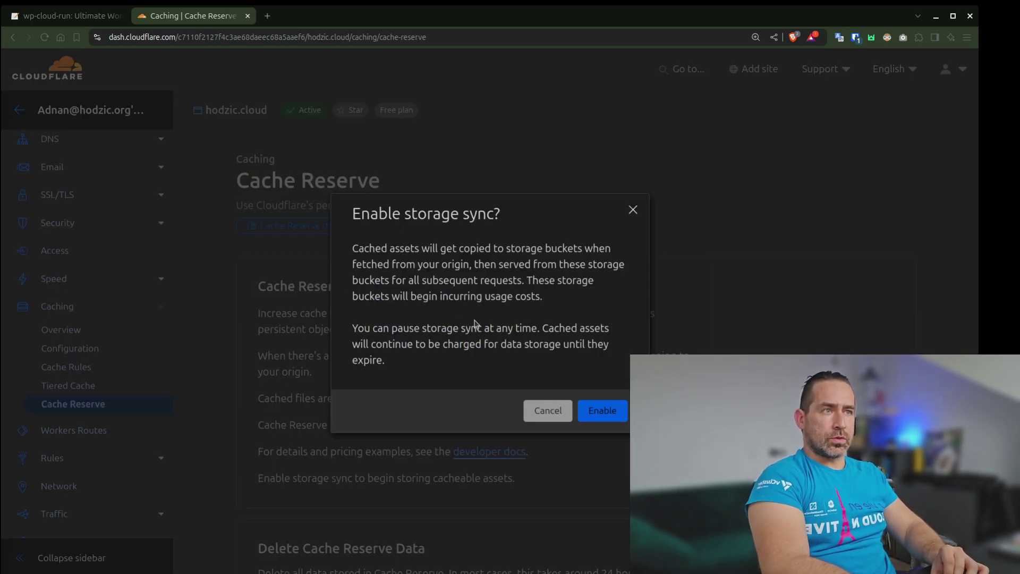
click(615, 412)
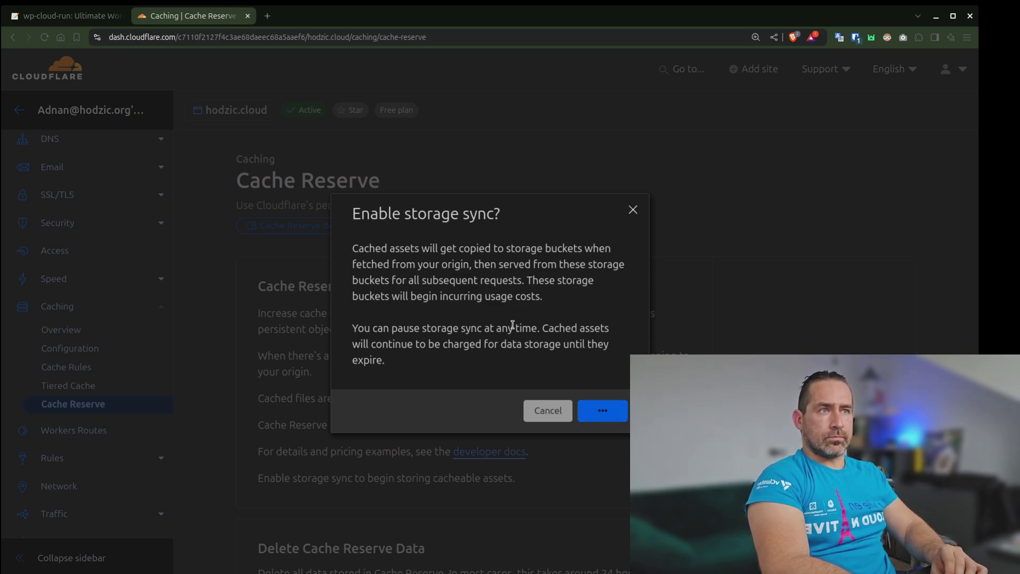
scroll(542, 338, down, 2)
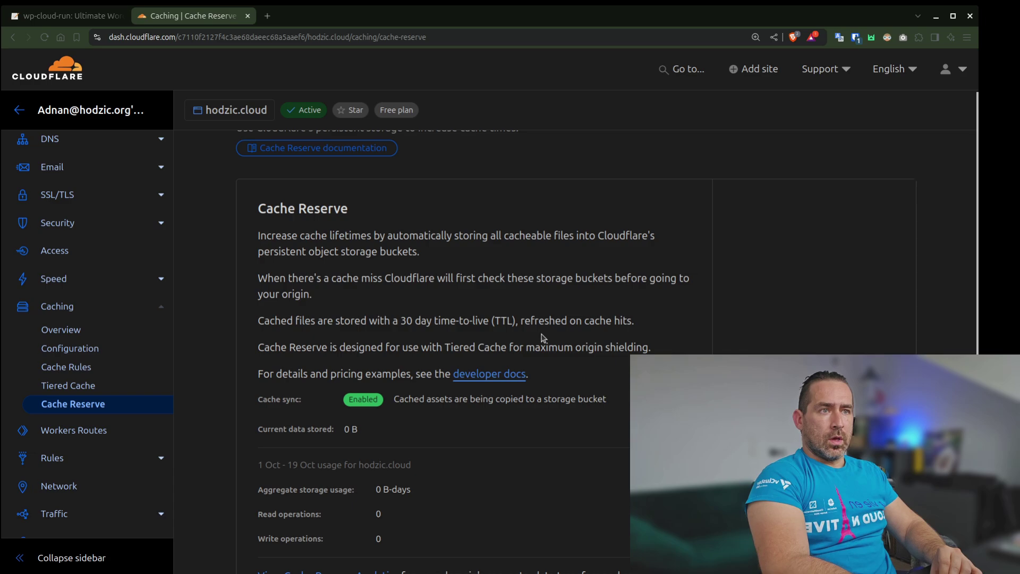
scroll(543, 338, down, 3)
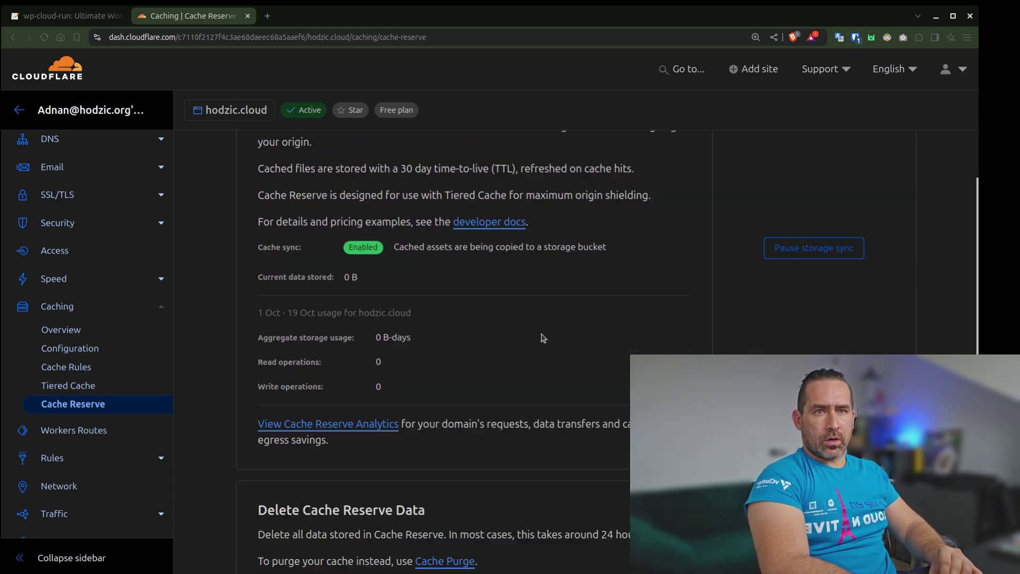
scroll(543, 338, down, 3)
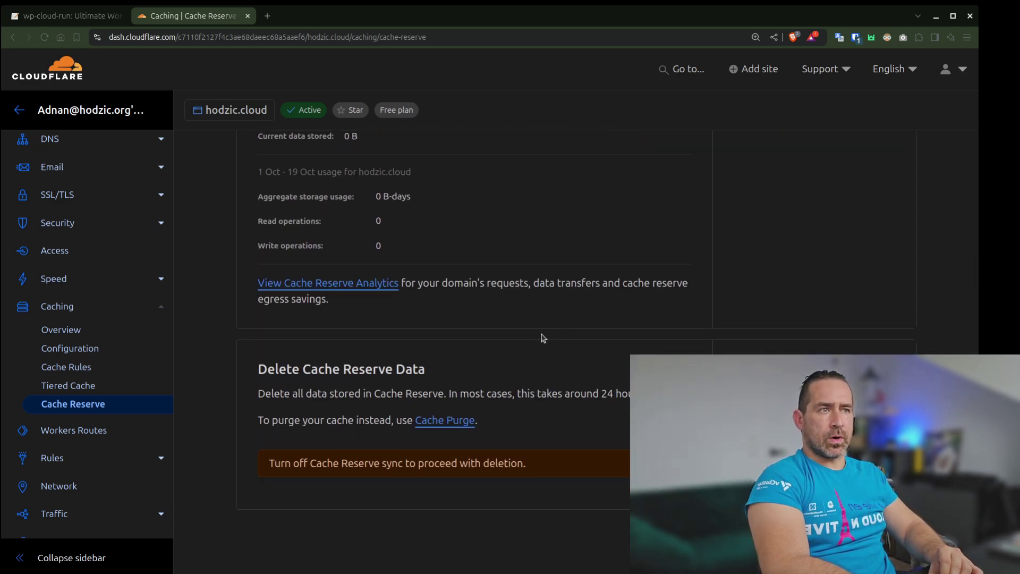
scroll(542, 338, up, 5)
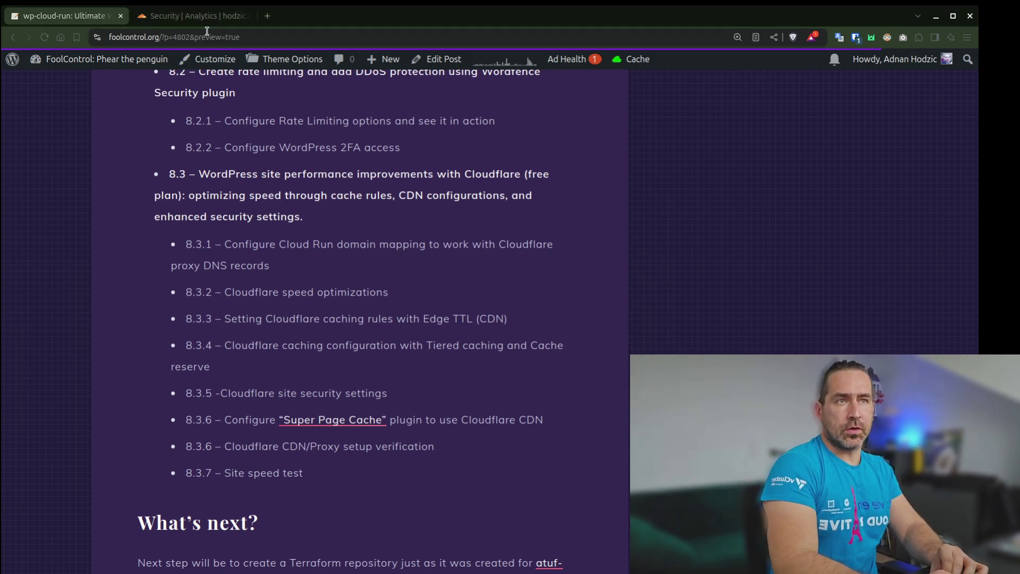
Go to hodzic.cloud's Security Settings page in Cloudflare and scroll through it
click(193, 16)
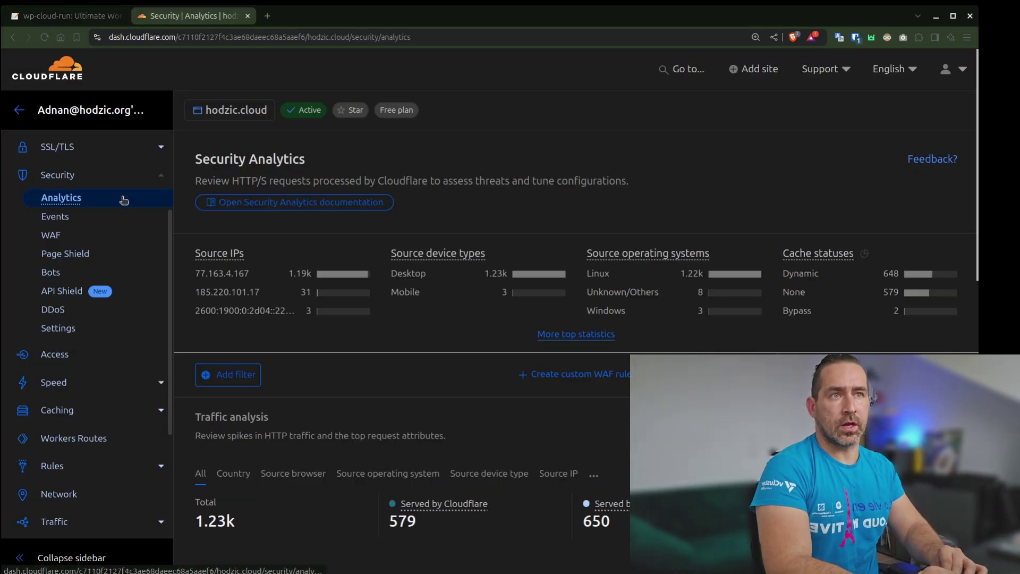
click(57, 328)
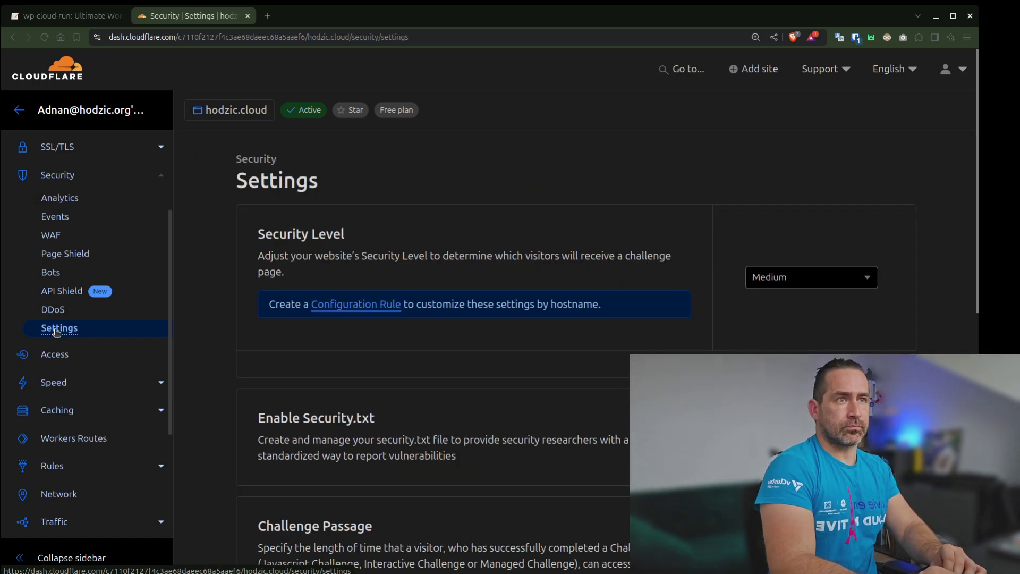
scroll(575, 341, down, 1)
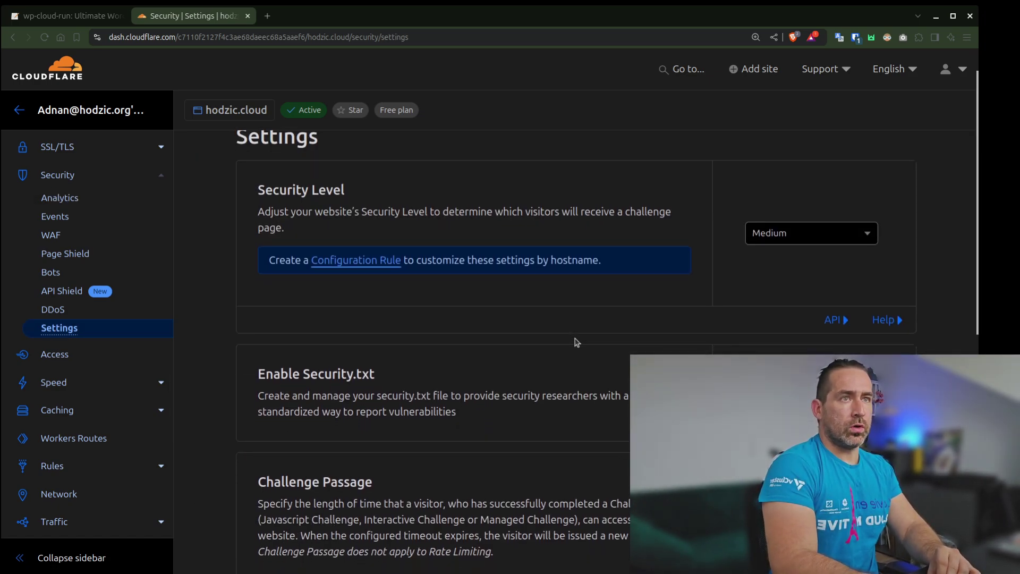
scroll(577, 342, down, 7)
scroll(575, 341, down, 1)
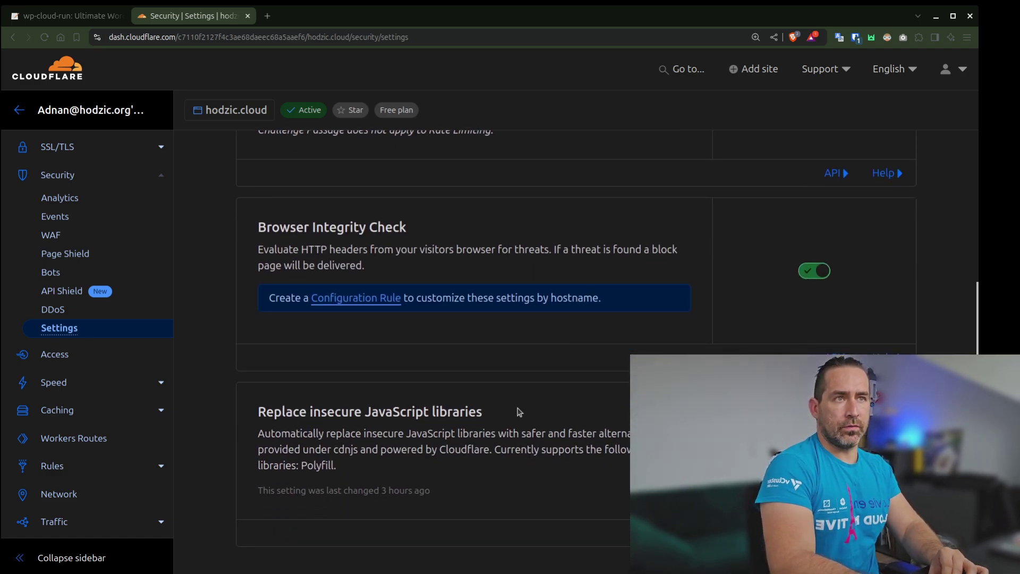
scroll(587, 396, down, 1)
scroll(588, 397, up, 7)
scroll(588, 398, up, 3)
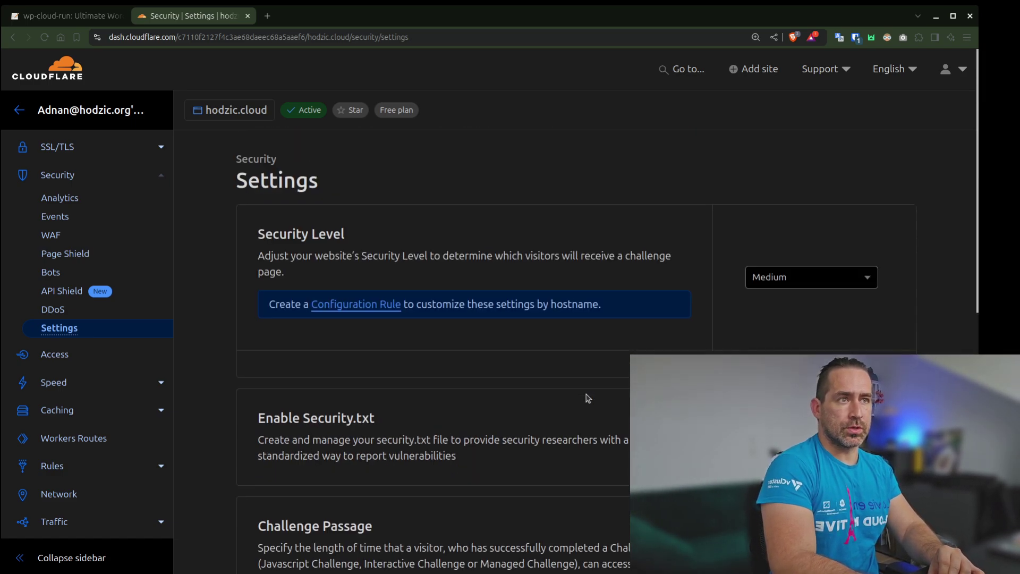
Review the Security Level choices and leave the level at Medium
click(805, 278)
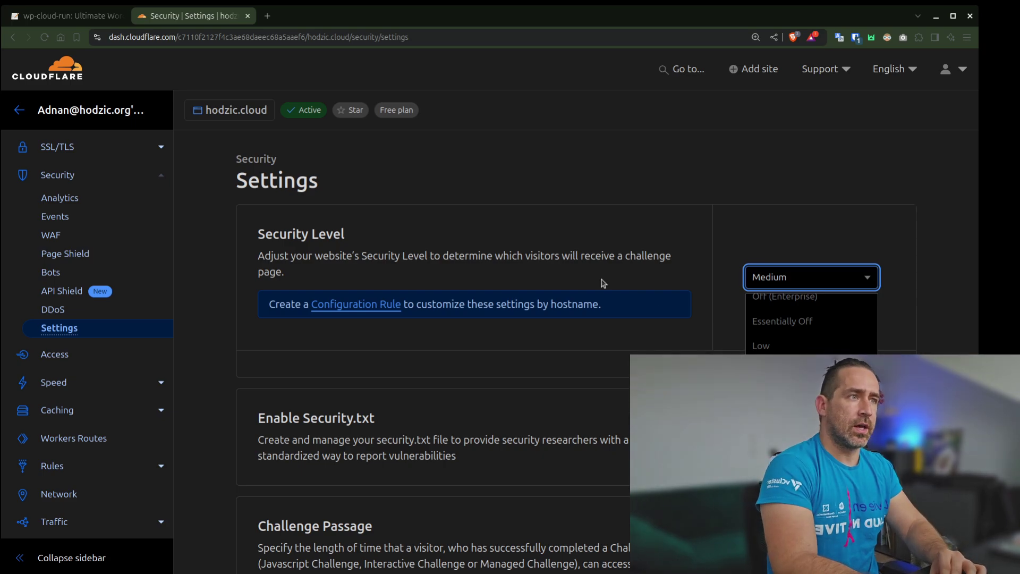
click(543, 321)
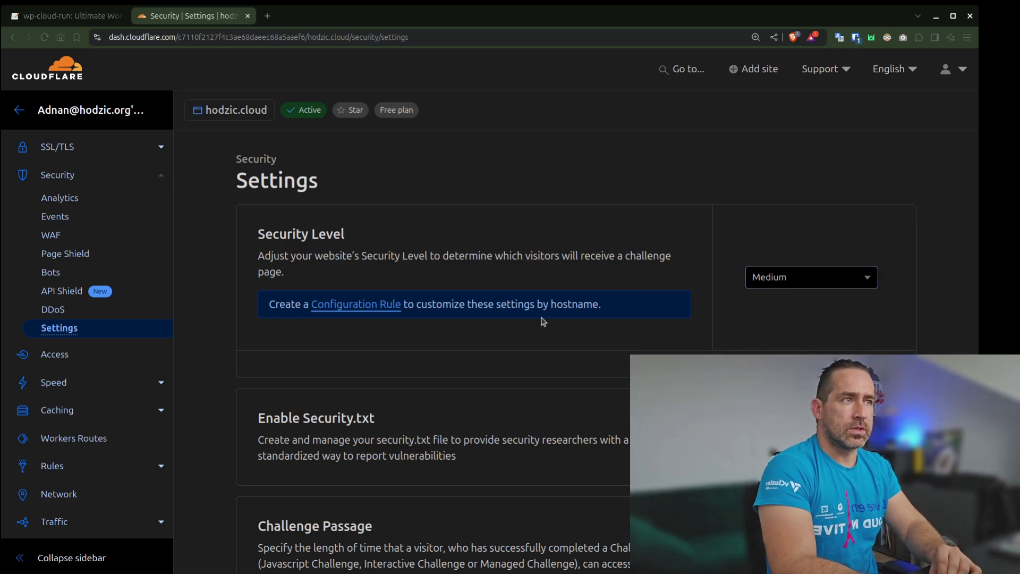
scroll(543, 322, down, 1)
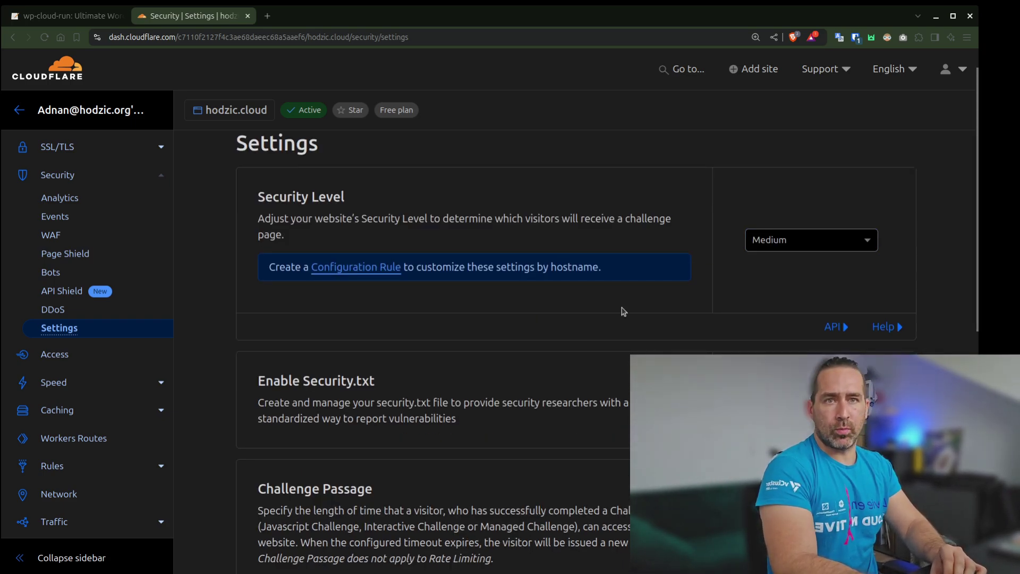
scroll(623, 311, up, 1)
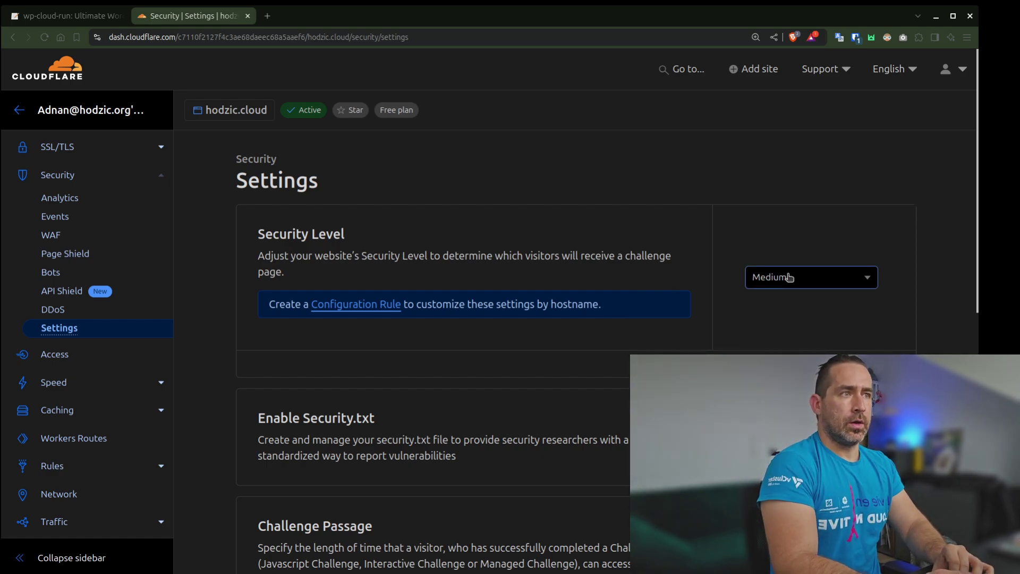
click(789, 276)
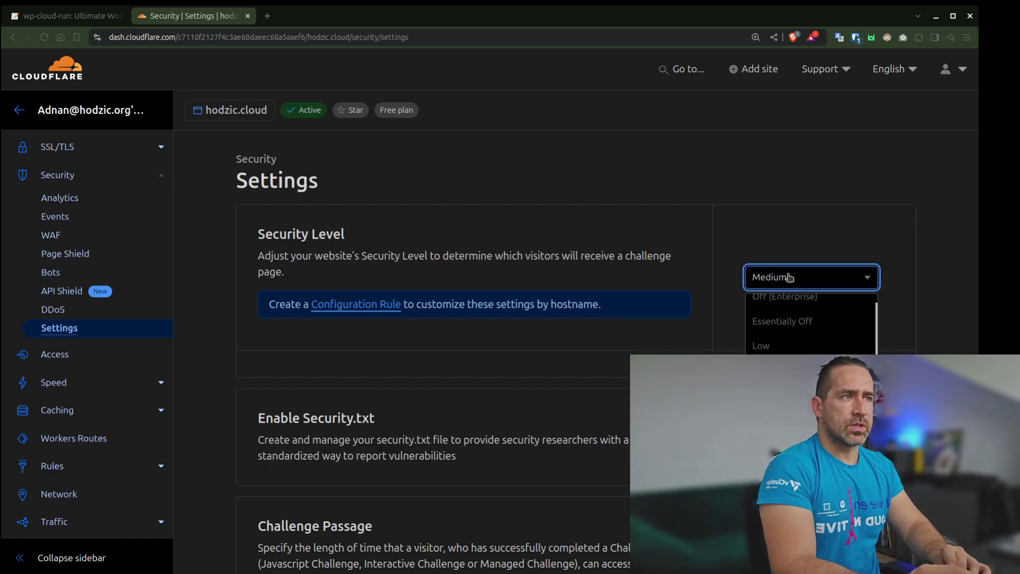
click(549, 261)
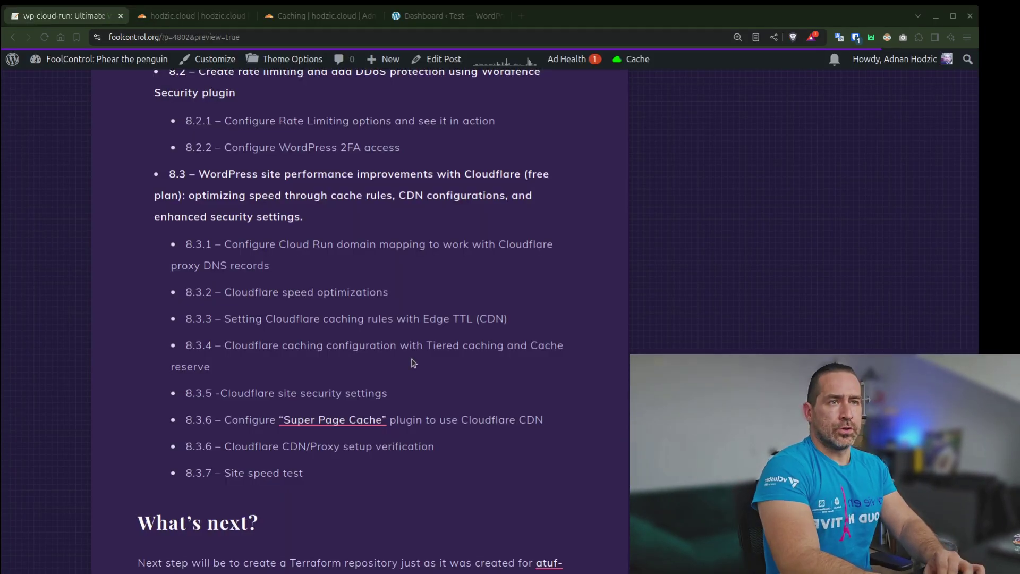
In the WordPress admin, open Plugins > Installed Plugins and scroll to Super Page Cache
click(225, 436)
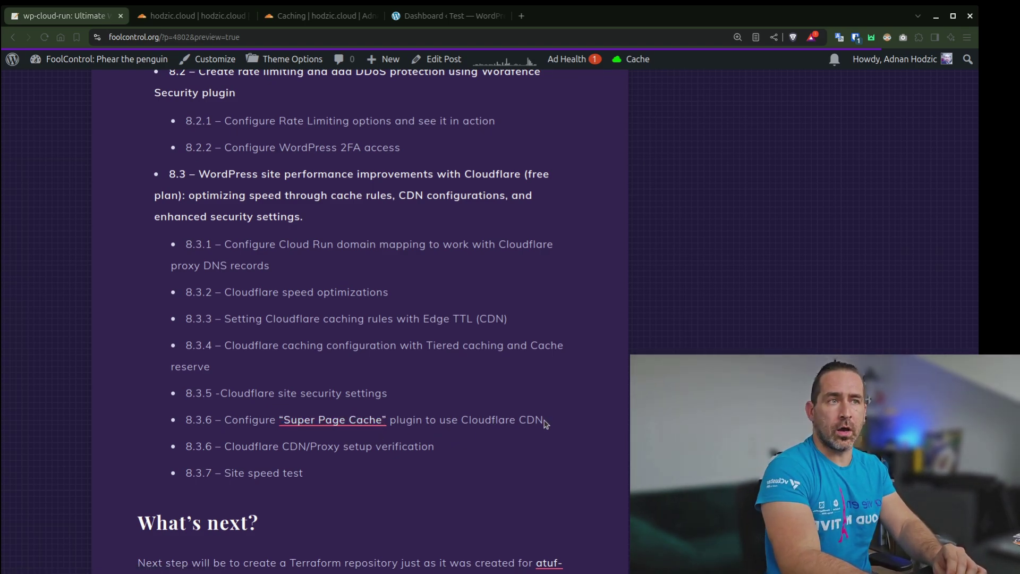
click(488, 20)
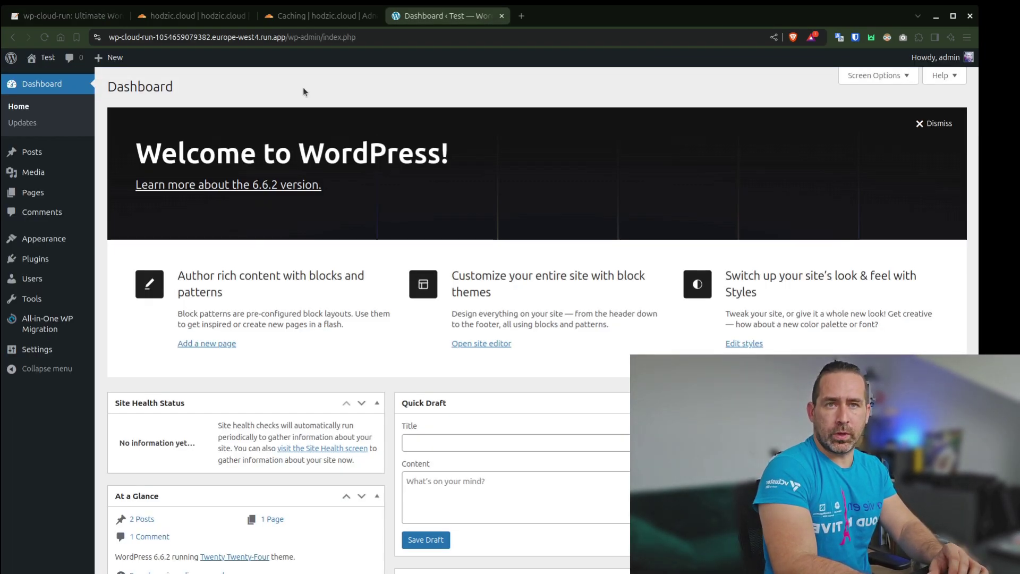
mouse_move(35, 258)
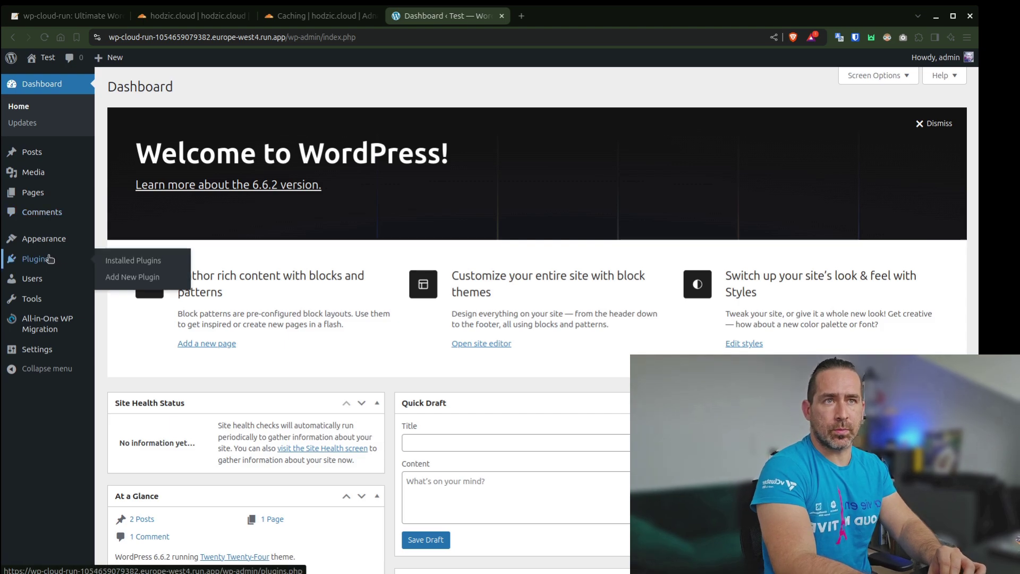
click(112, 260)
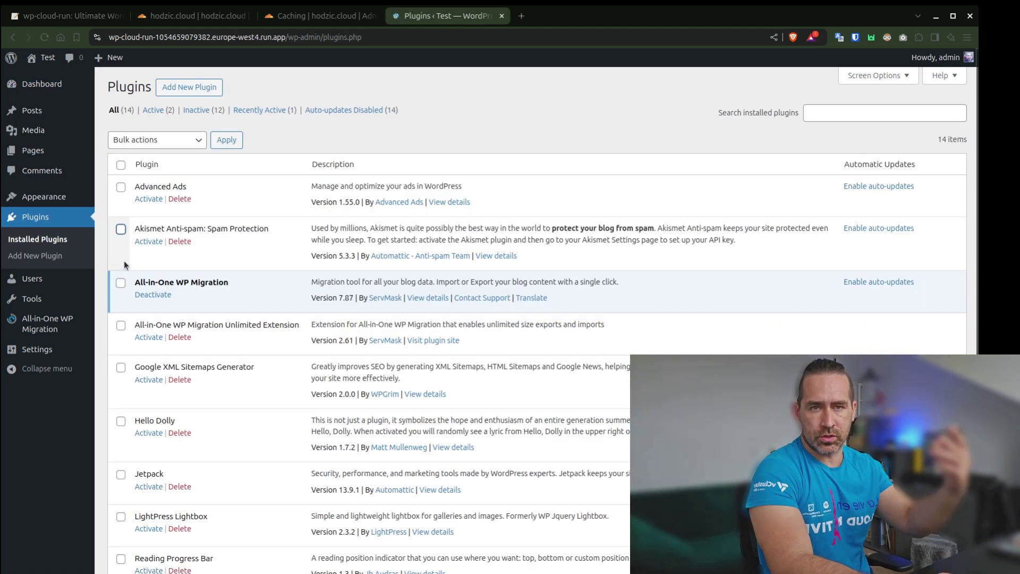
scroll(373, 430, down, 6)
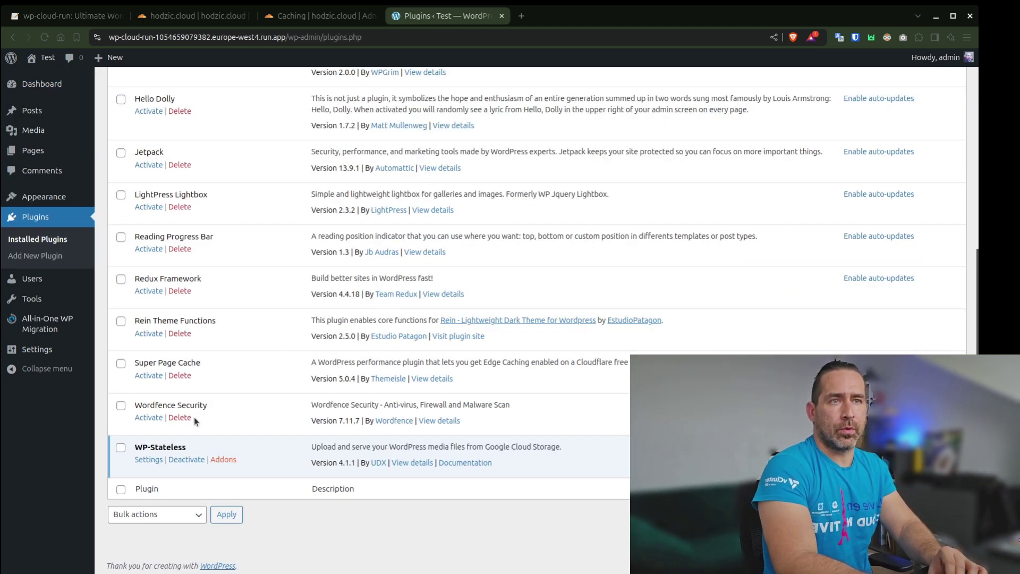
Activate Super Page Cache and enable its page caching
click(148, 376)
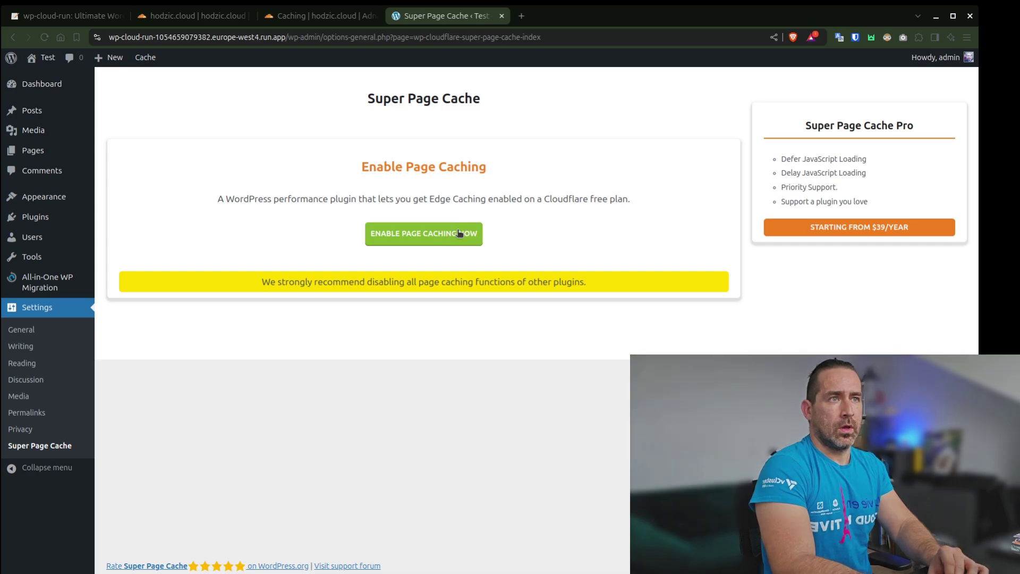
click(462, 234)
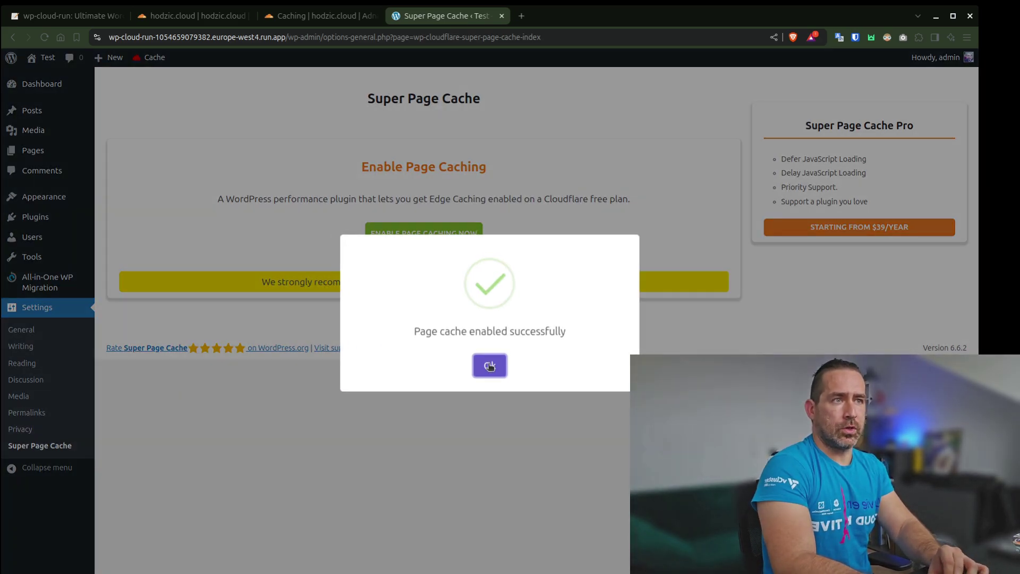
click(489, 366)
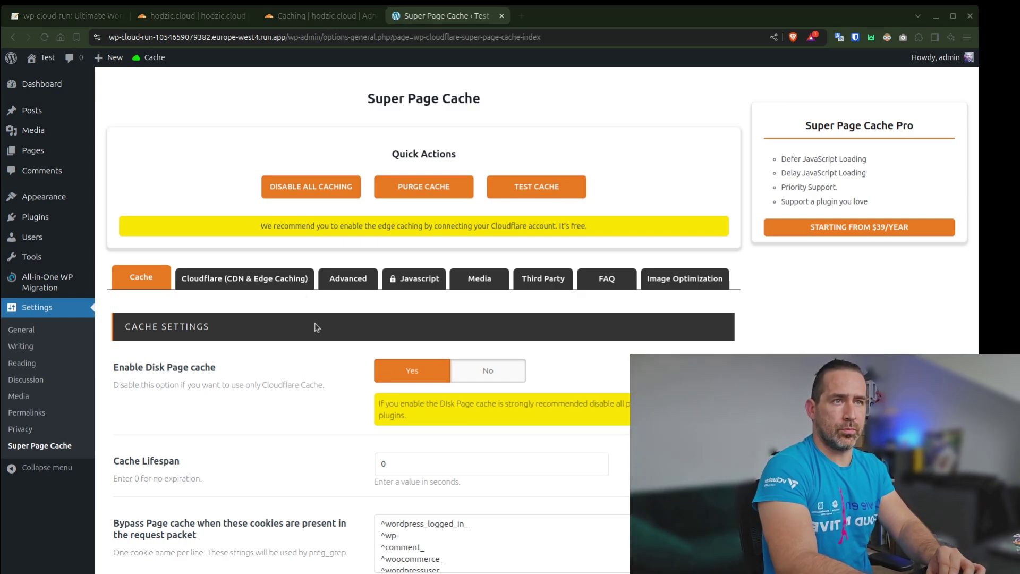
View the plugin's Cloudflare (CDN & Edge Caching) settings, then go to the hodzic.cloud Cloudflare overview
click(273, 277)
scroll(326, 423, down, 4)
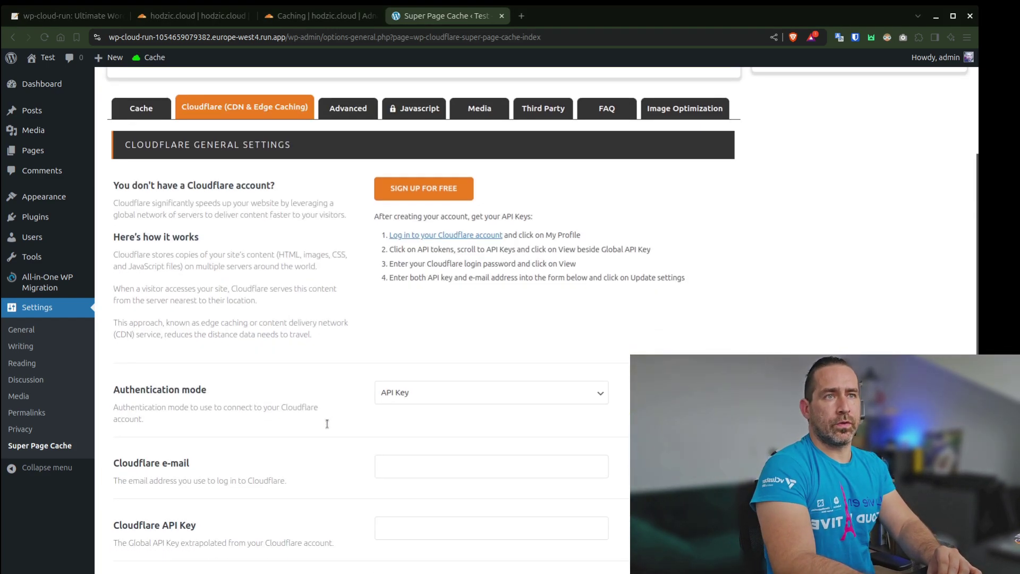
scroll(327, 423, down, 1)
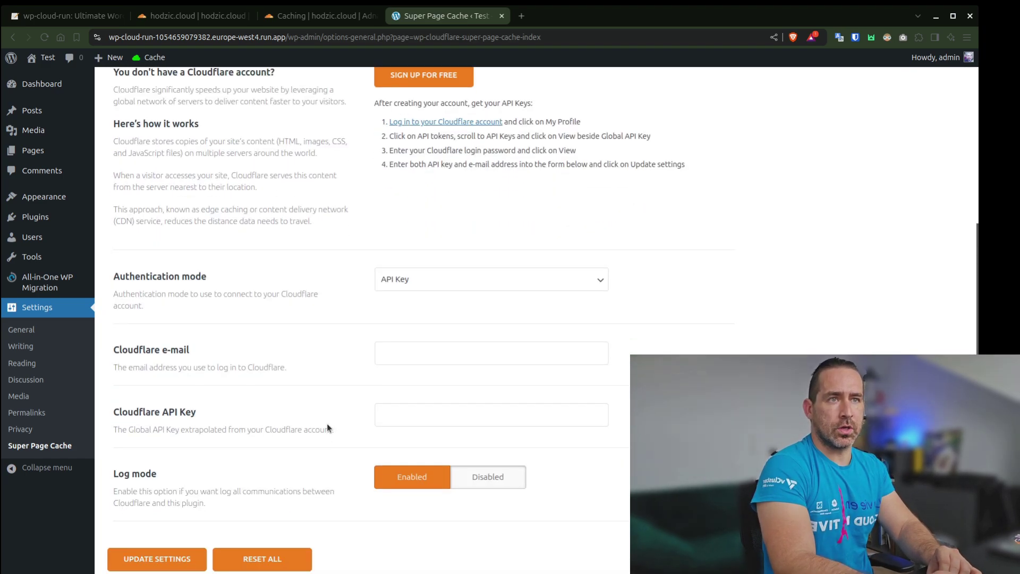
click(398, 352)
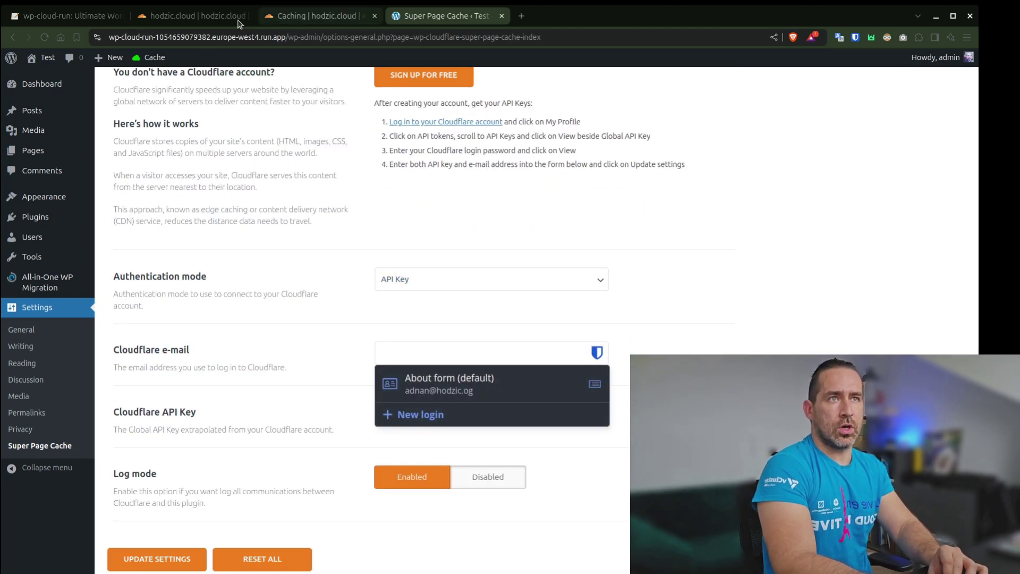
click(189, 16)
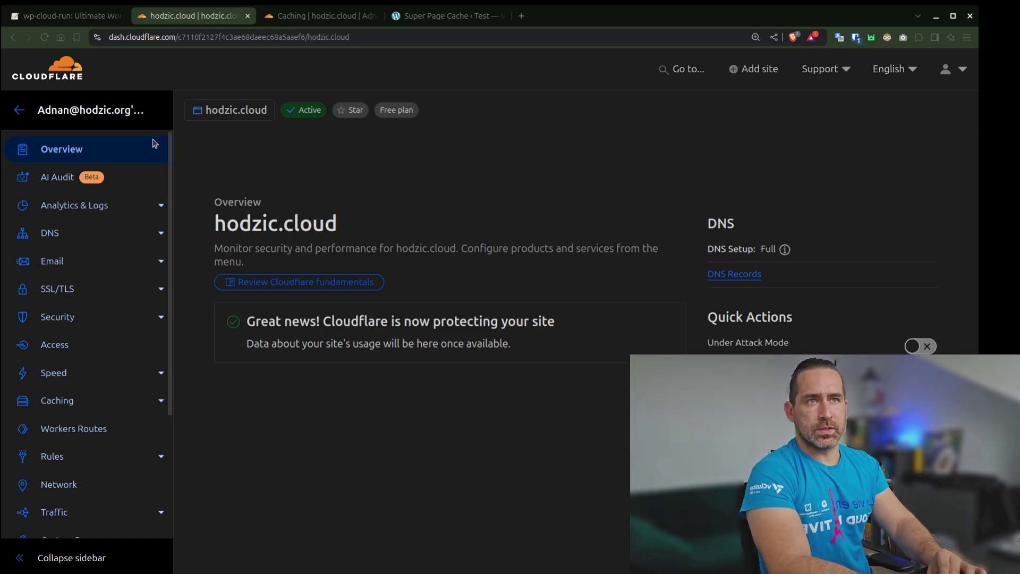
Reveal the Global API Key on the API Tokens page using the account password, and copy it
scroll(478, 239, down, 6)
scroll(822, 239, down, 3)
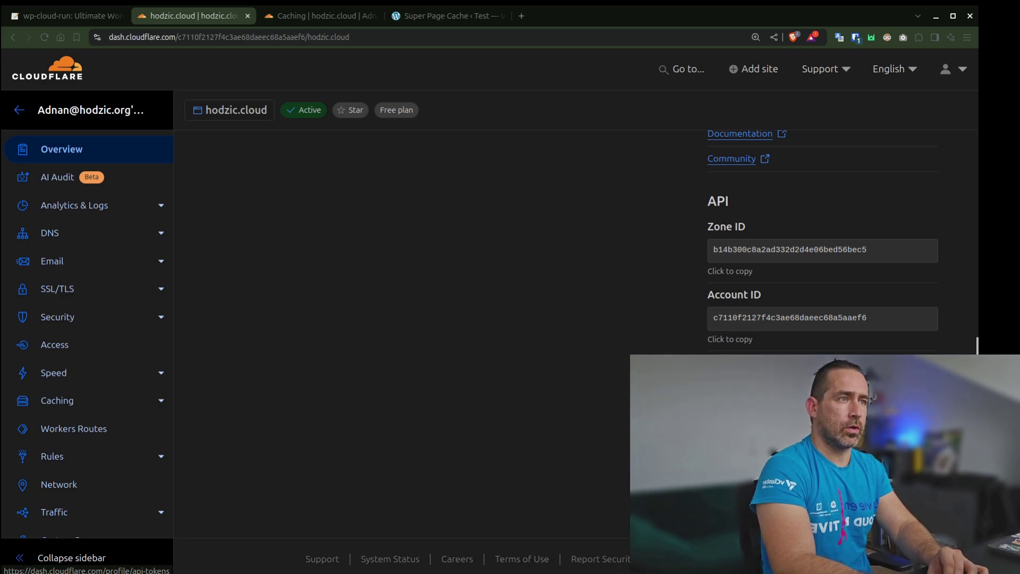
click(601, 383)
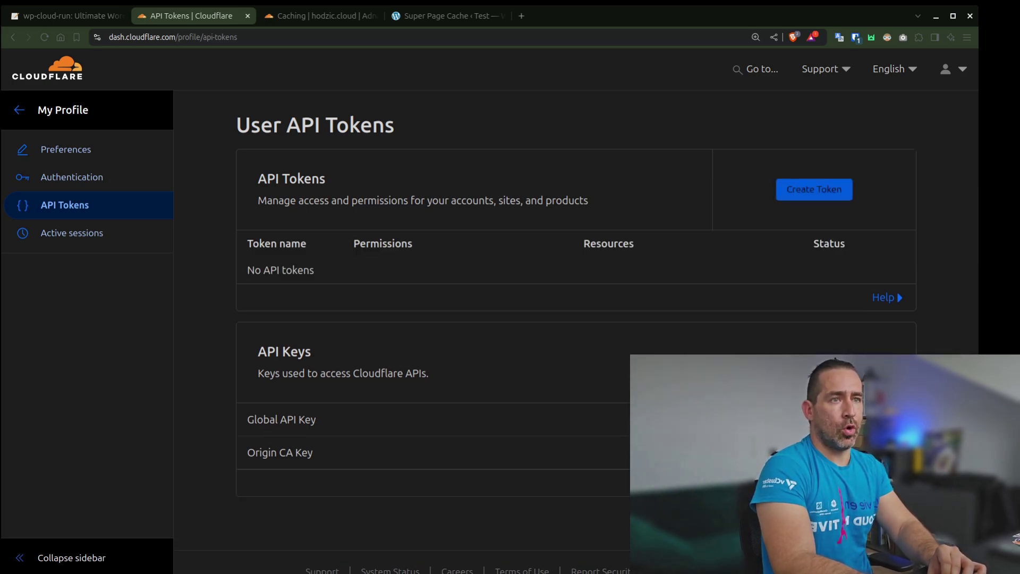
click(653, 327)
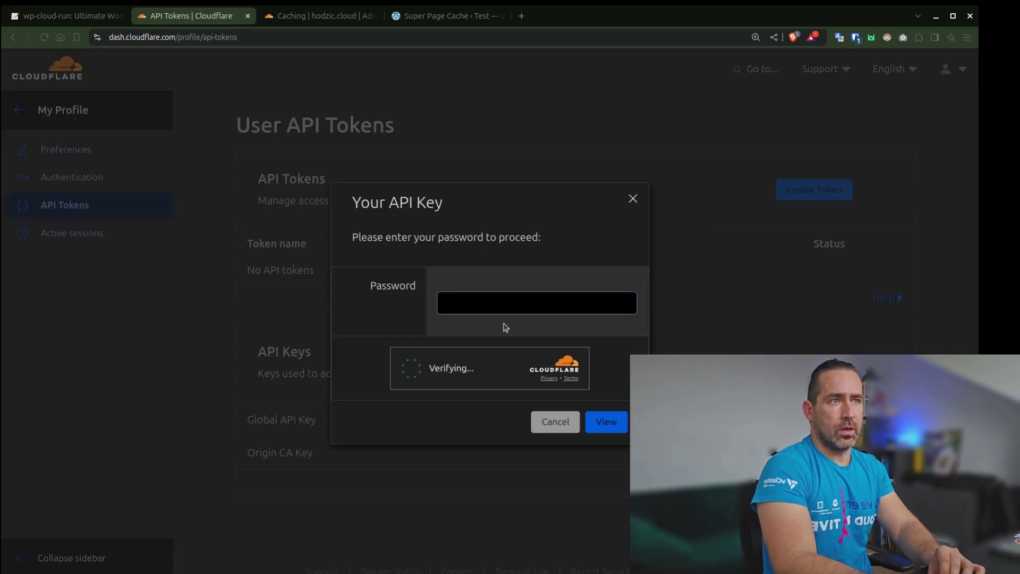
click(473, 307)
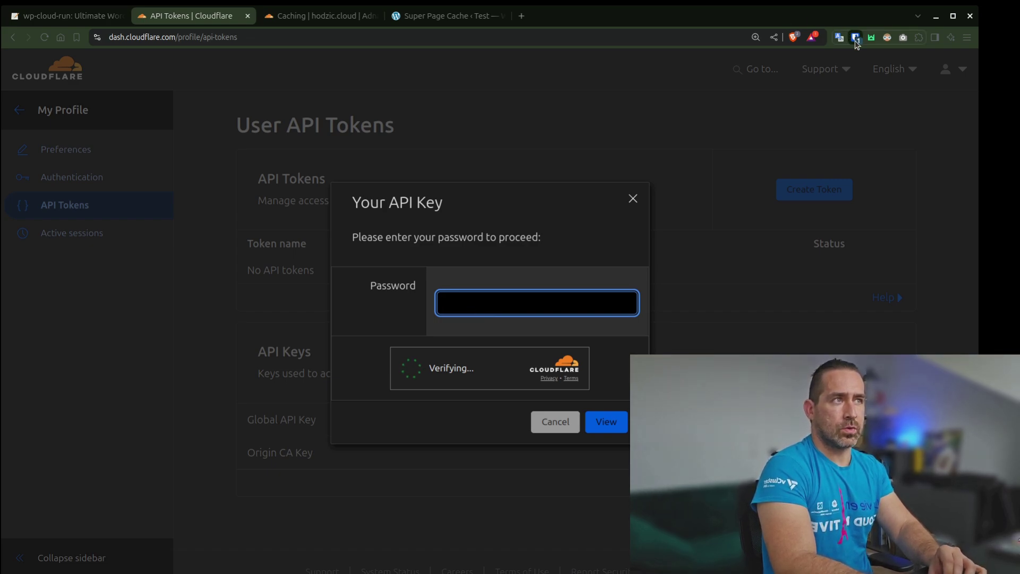
key(ctrl+shift+l)
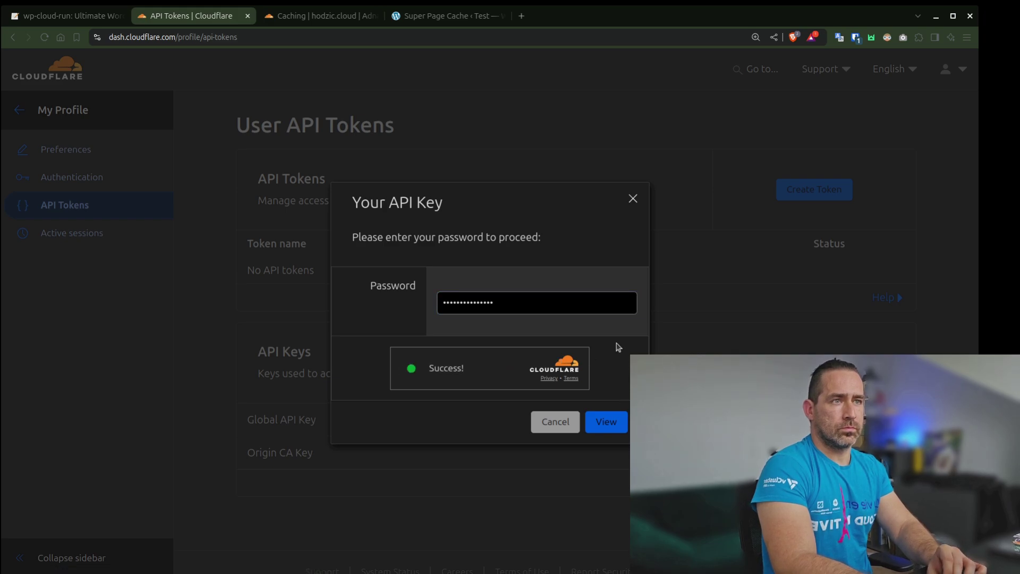
click(616, 421)
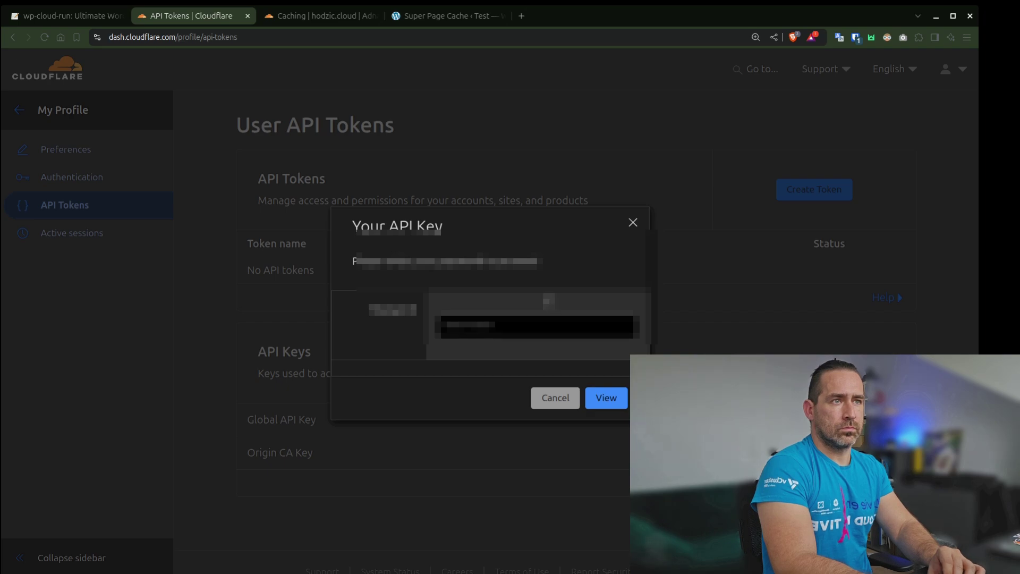
click(606, 397)
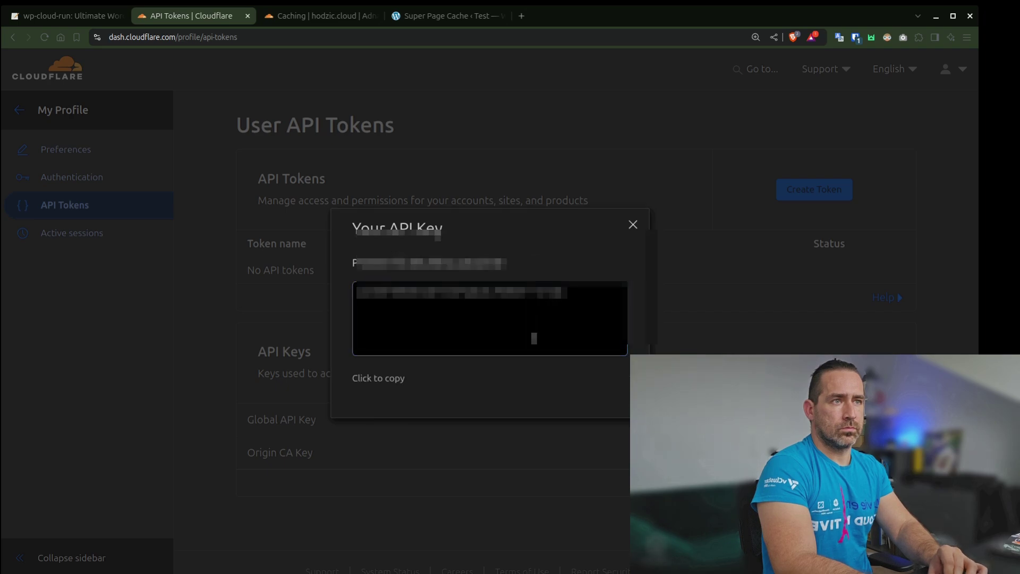
click(381, 378)
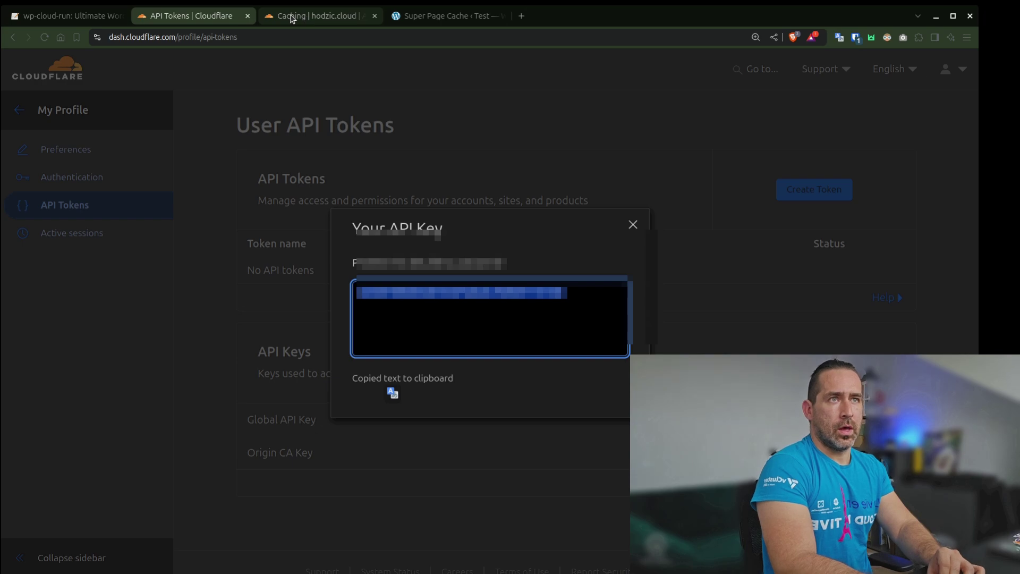
Paste the Global API Key, enter the Cloudflare account e-mail, and save the connection details
key(ctrl+shift+Tab)
key(ctrl+shift+Tab)
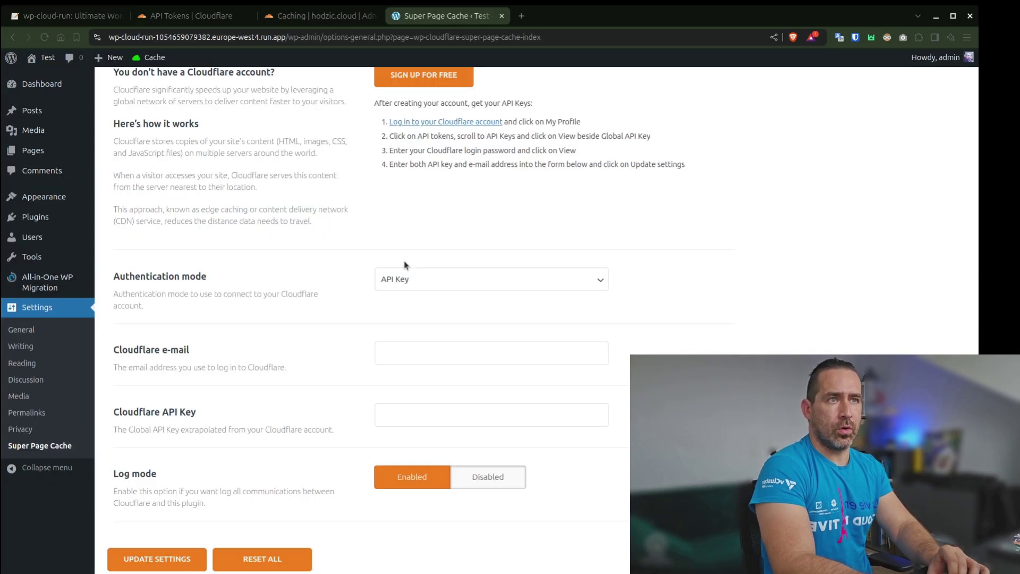
click(446, 417)
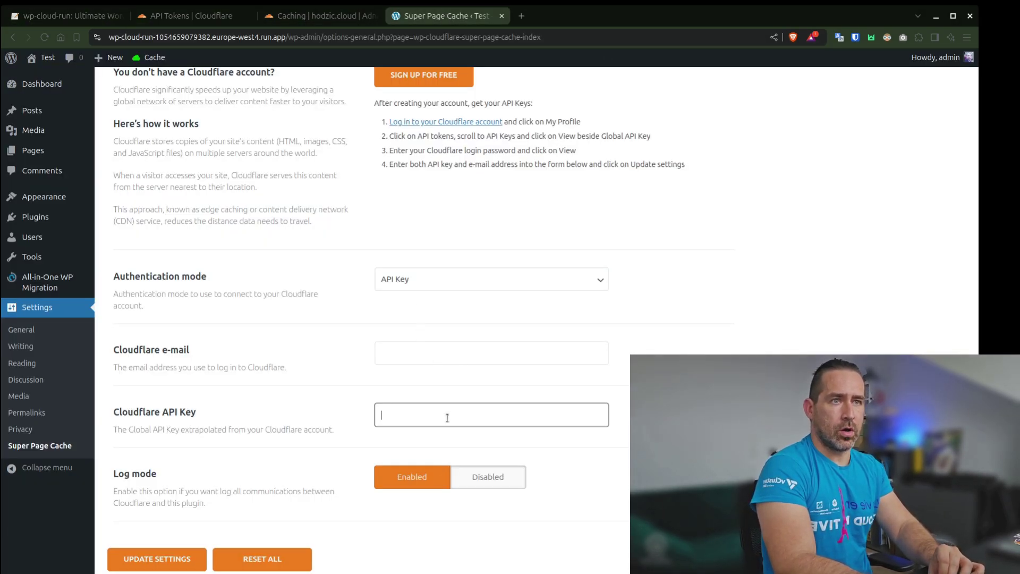
key(ctrl+v)
click(461, 358)
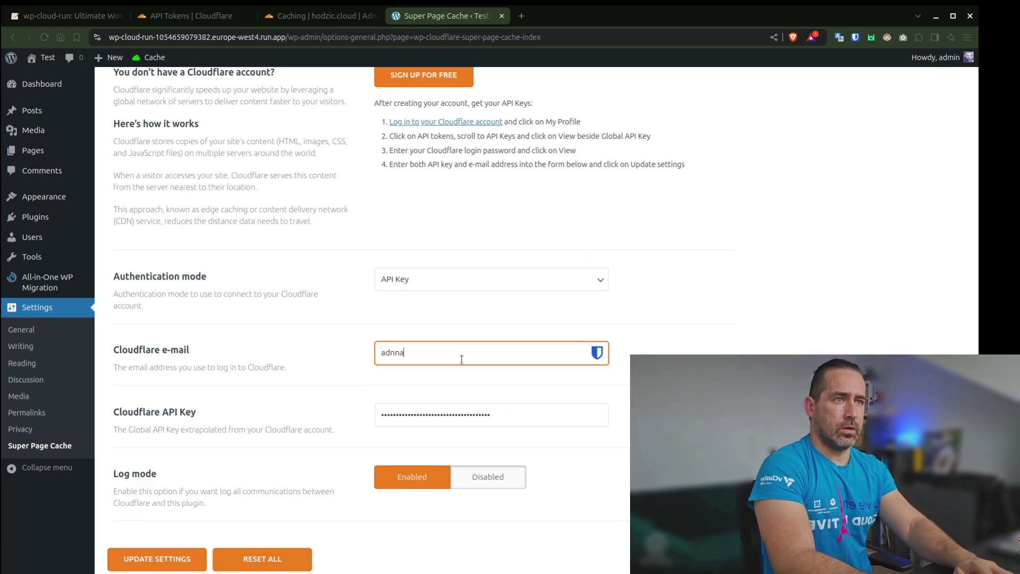
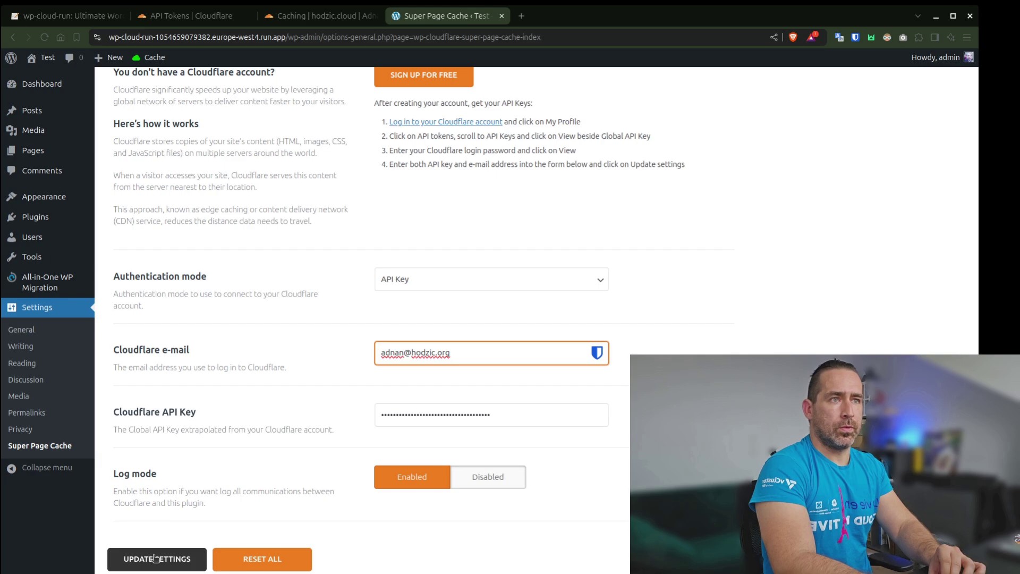
click(174, 556)
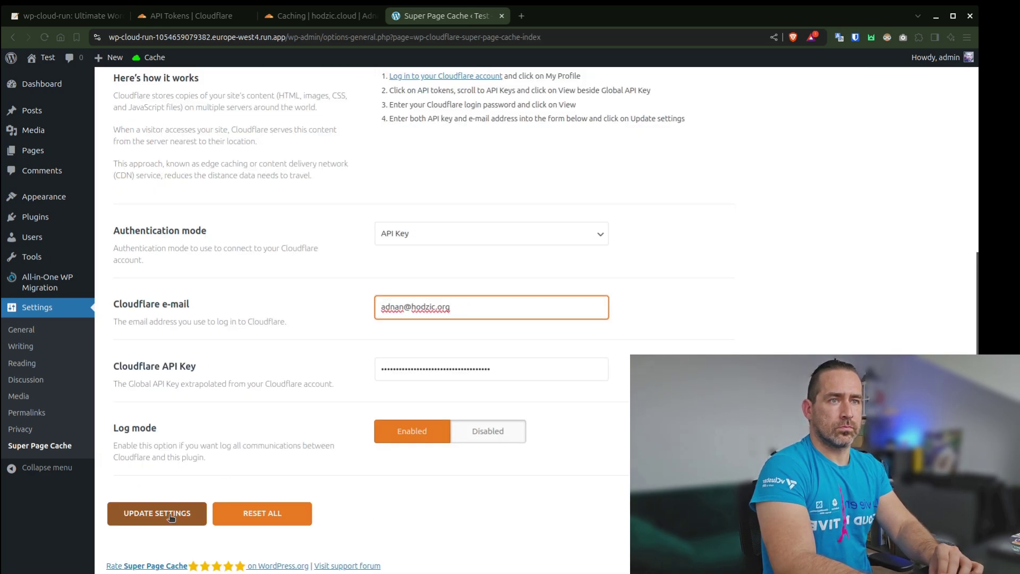
click(169, 514)
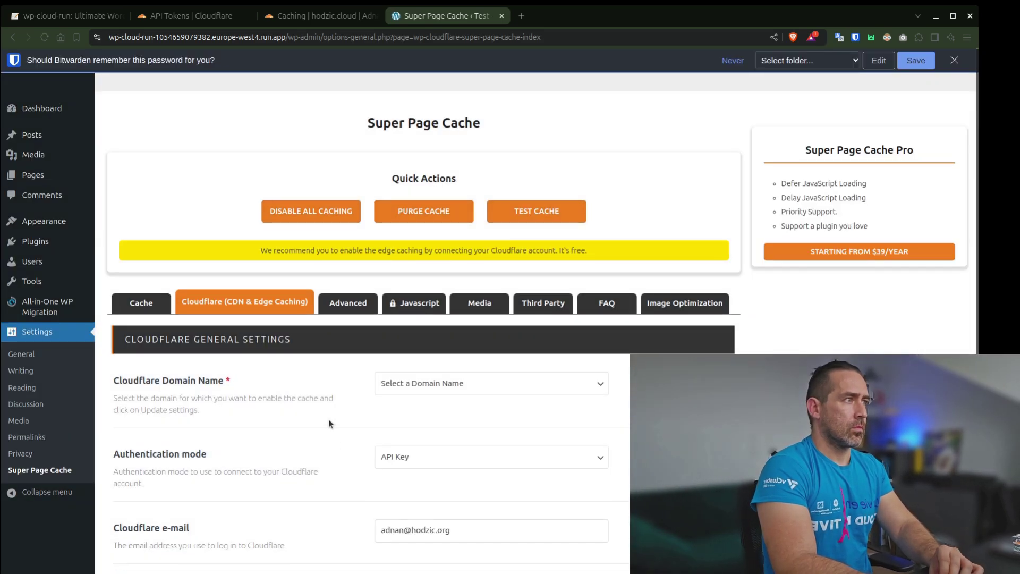
scroll(329, 423, down, 5)
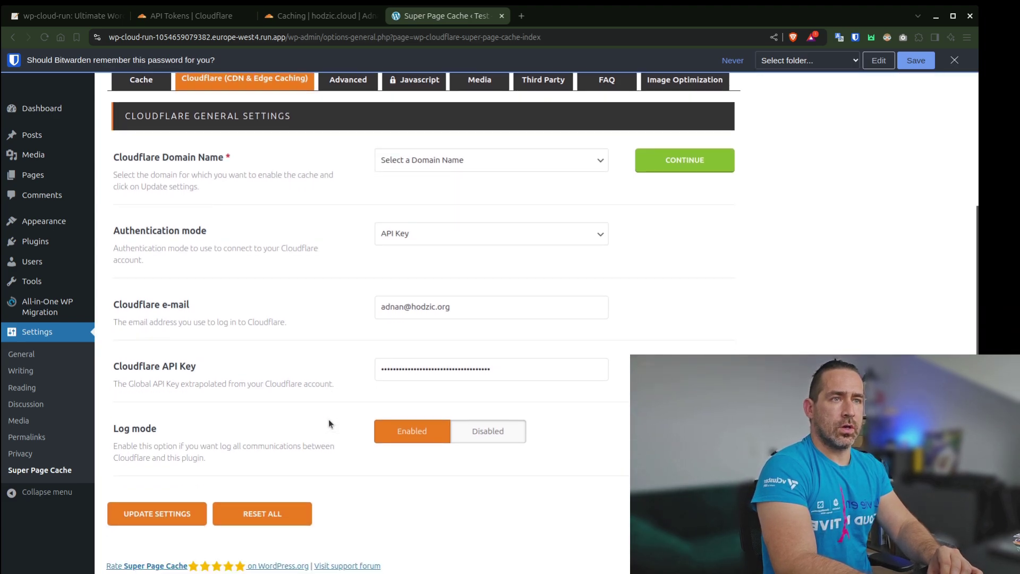
scroll(343, 315, up, 1)
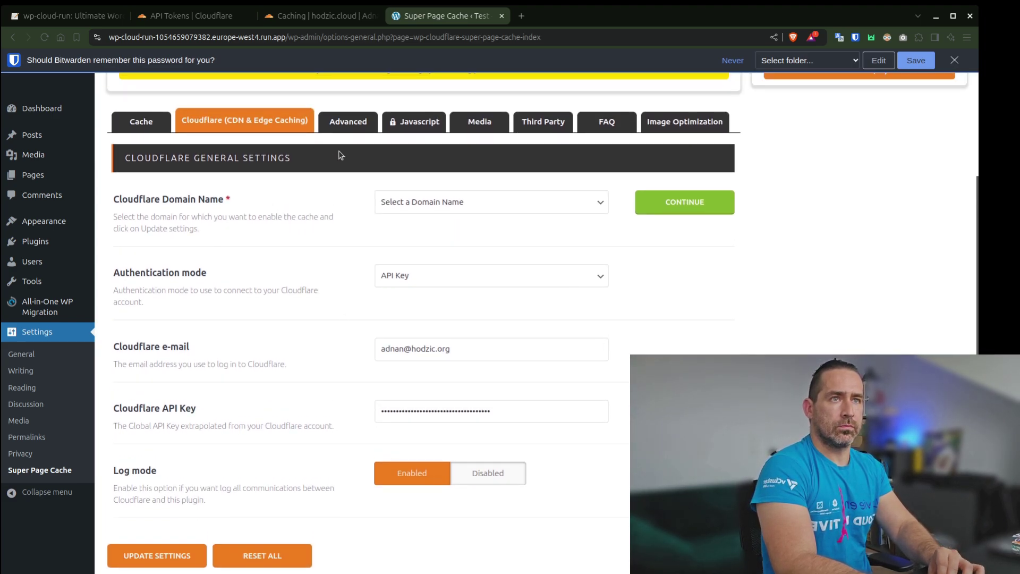
Select hodzic.cloud as the Cloudflare Domain Name and continue, enabling Cloudflare CDN & Caching
click(559, 201)
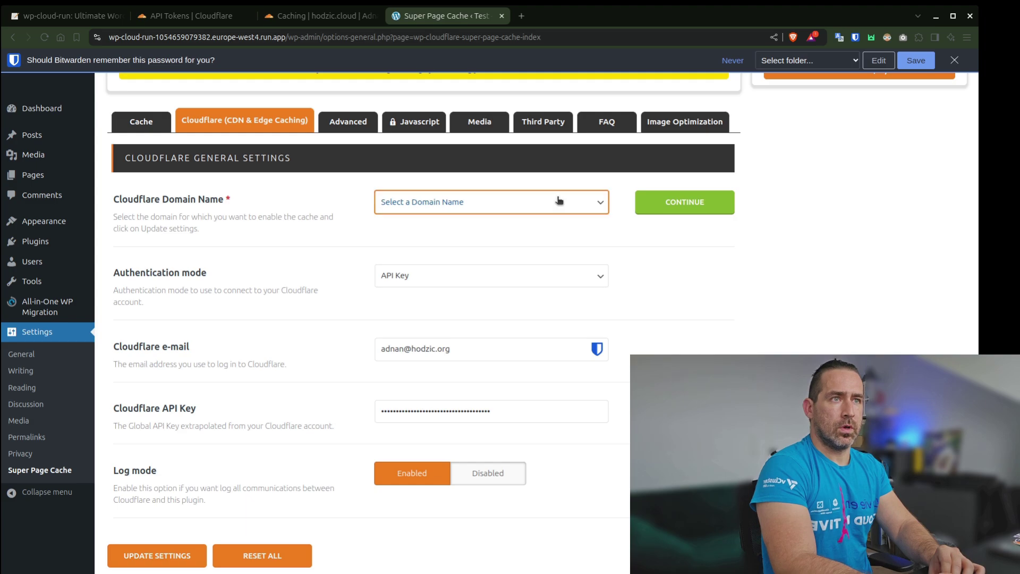
click(432, 268)
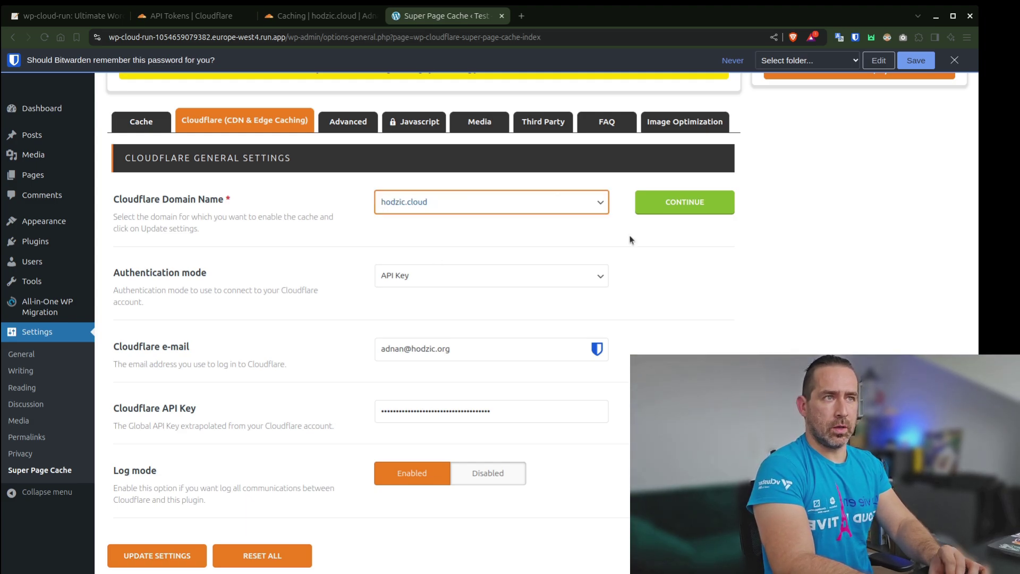
click(700, 206)
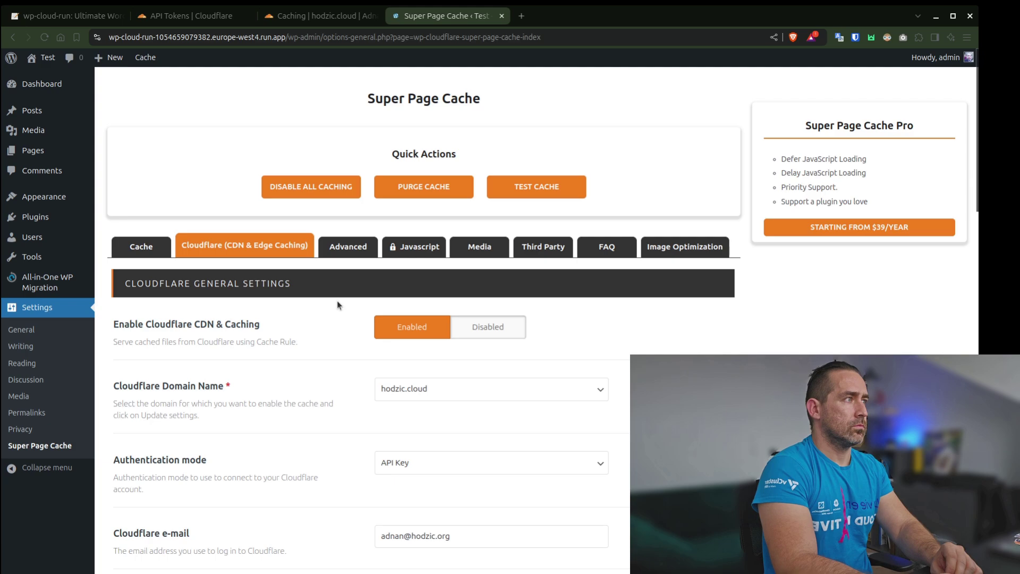
scroll(320, 351, down, 8)
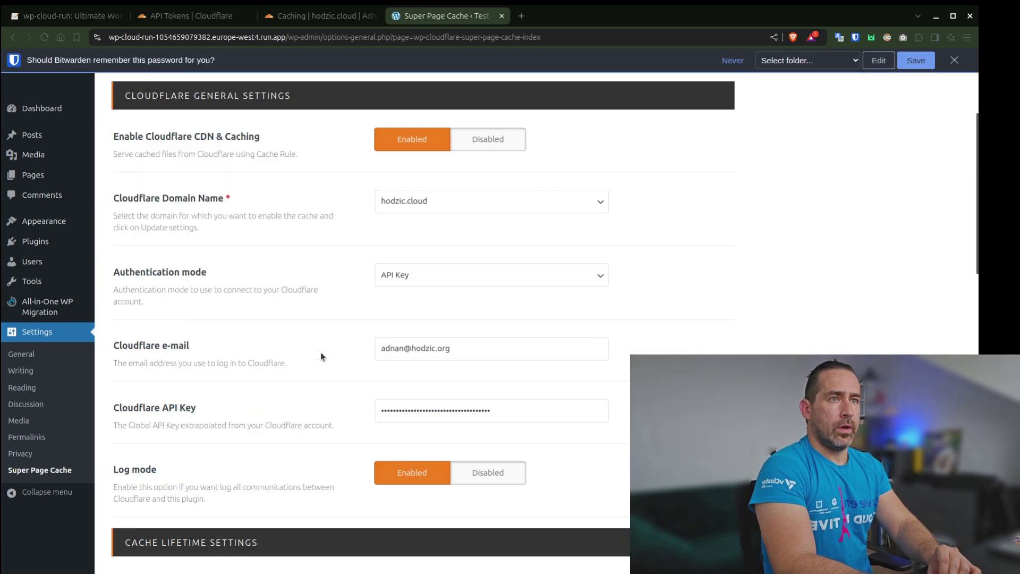
scroll(321, 352, up, 8)
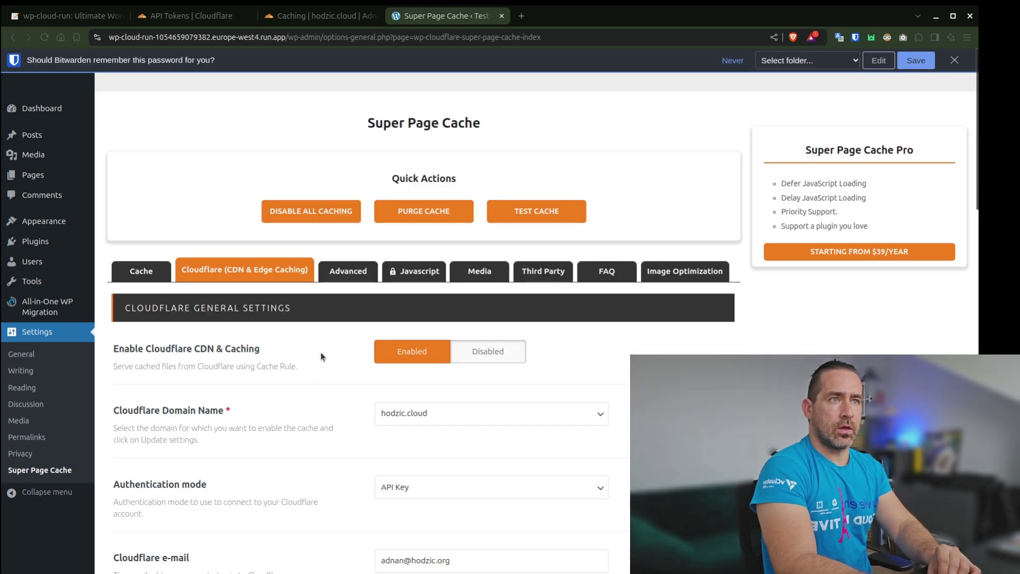
Review the Advanced tab's Cache and Preloader options, including Use cURL and trailing-slash URL caching prevention
click(345, 280)
scroll(307, 396, down, 3)
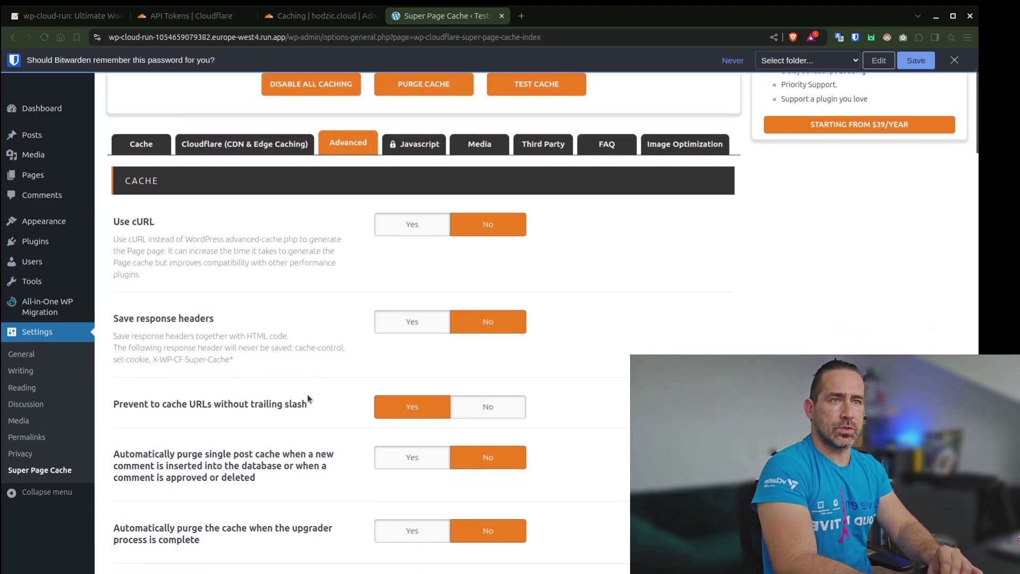
scroll(307, 394, down, 12)
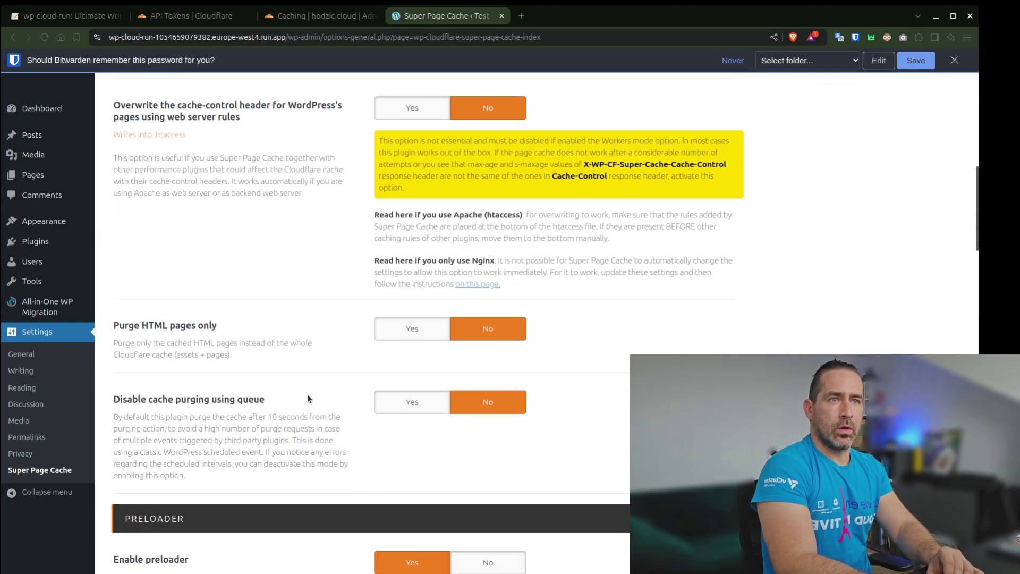
scroll(307, 394, down, 5)
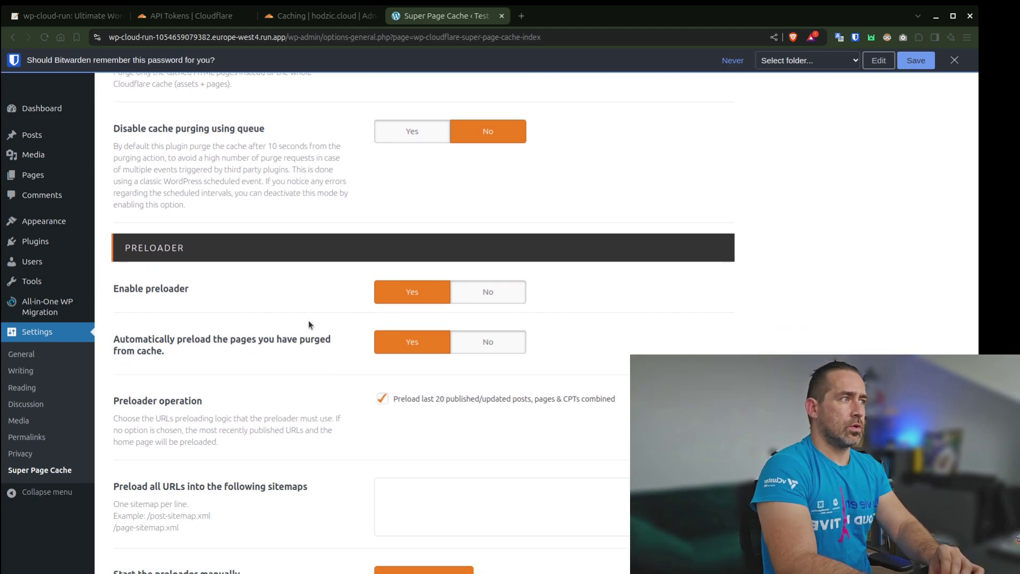
scroll(309, 321, down, 1)
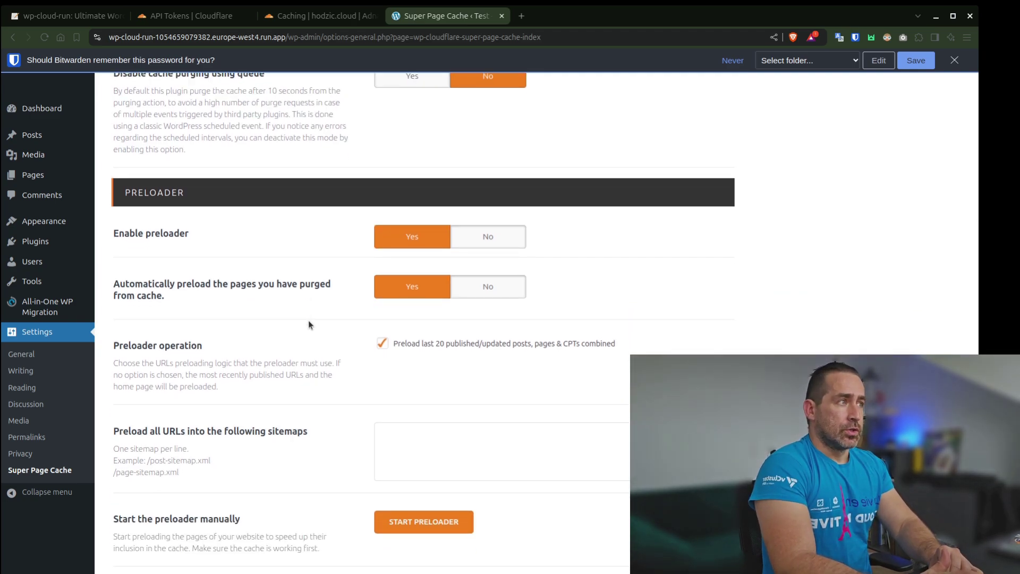
scroll(308, 325, up, 16)
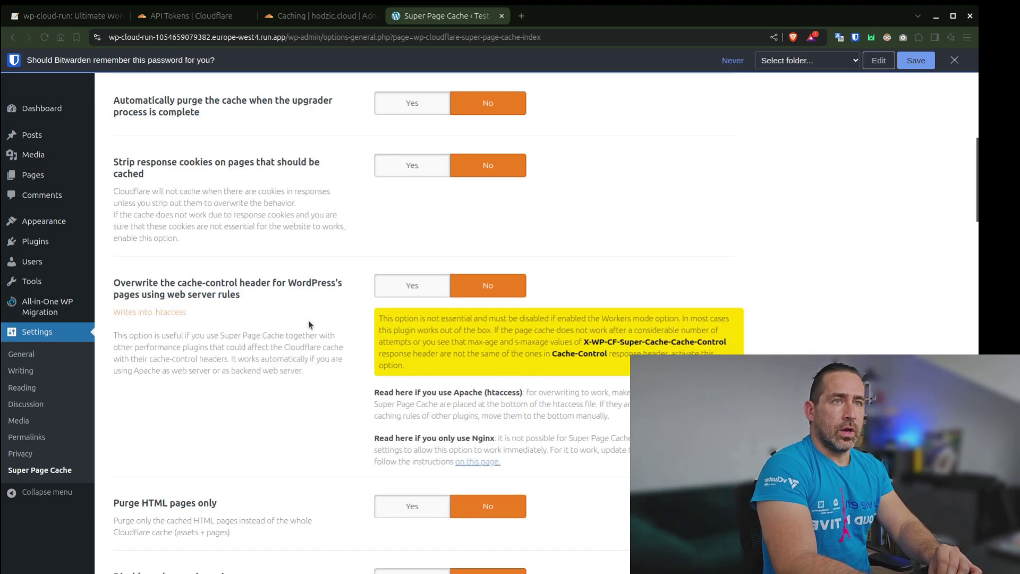
Show hodzic.cloud's Cache Rules, with the Super Page Cache plugin rule listed (2 of 10 used)
click(303, 18)
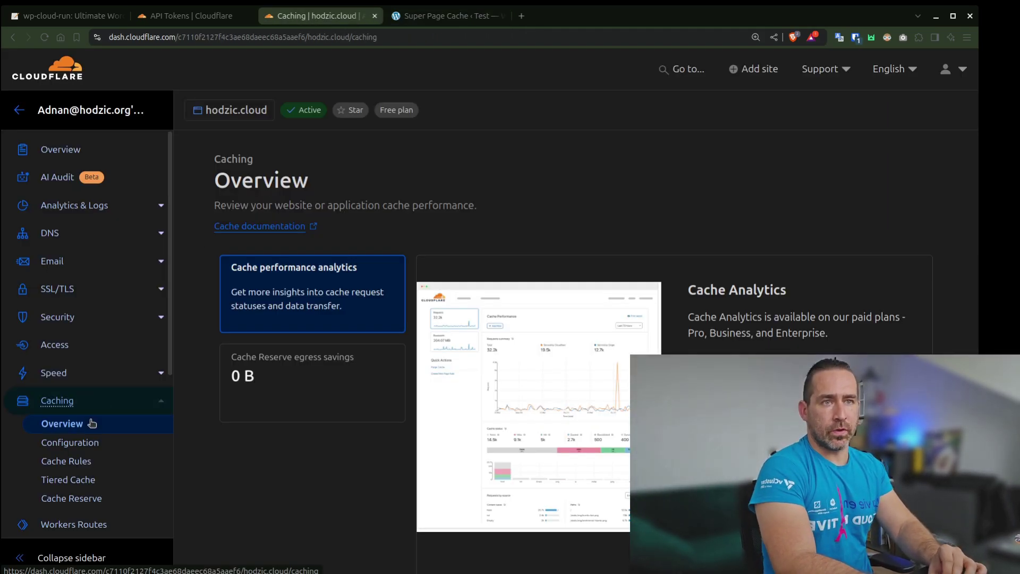
click(74, 464)
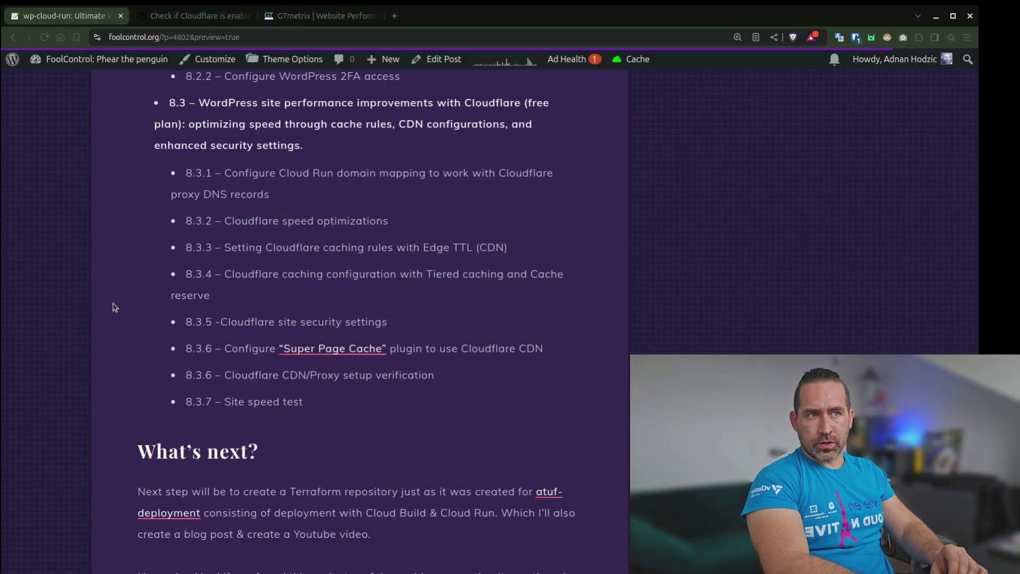
Scan hodzic.cloud with Check for Cloudflare, confirming Cloudflare DNS (4 of 8 locations) and CDN/Proxy
click(196, 16)
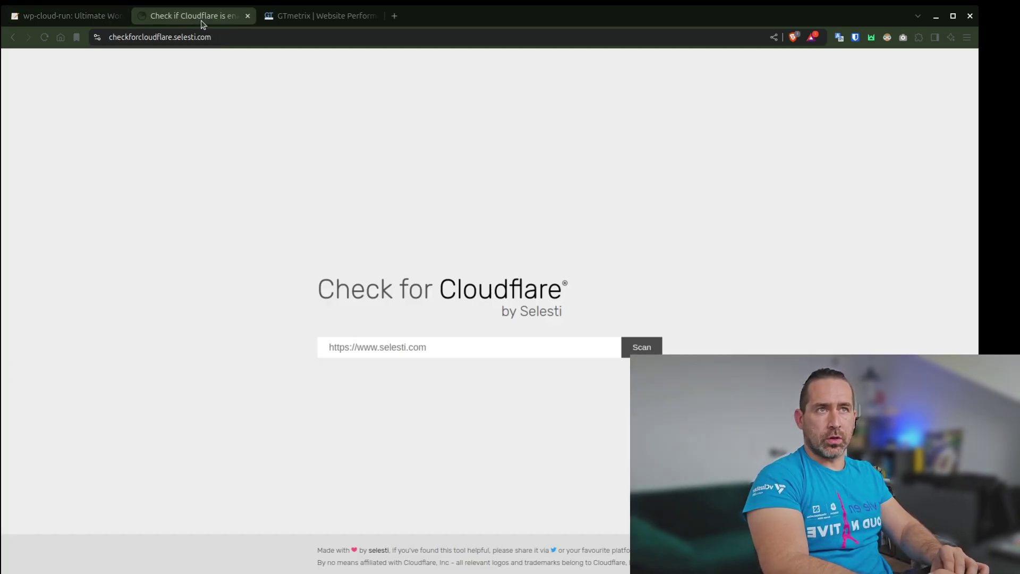
click(412, 357)
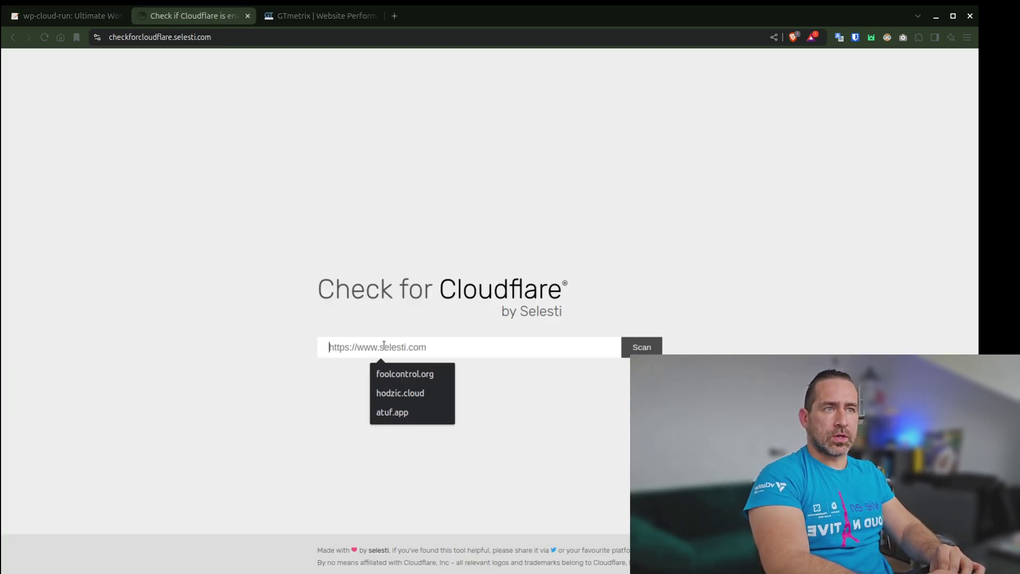
click(422, 396)
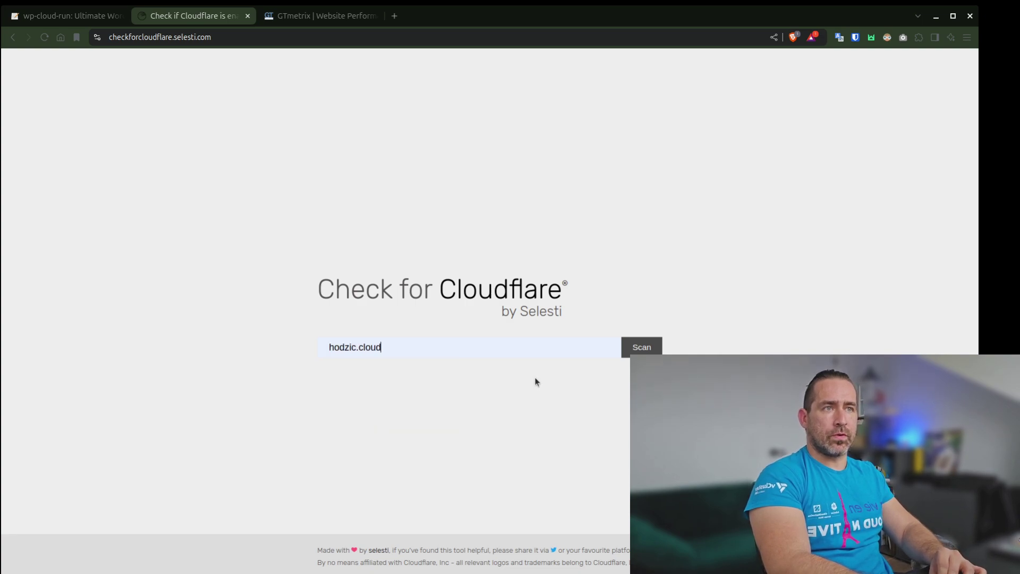
click(642, 347)
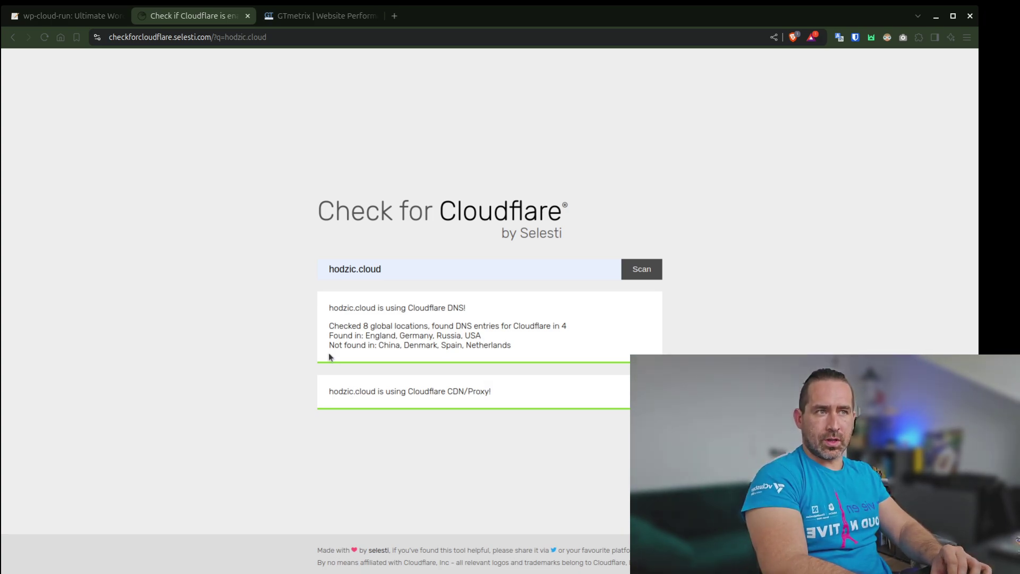
Run a GTmetrix speed test on hodzic.cloud: grade A, 88% performance, 96% structure
click(324, 17)
click(304, 328)
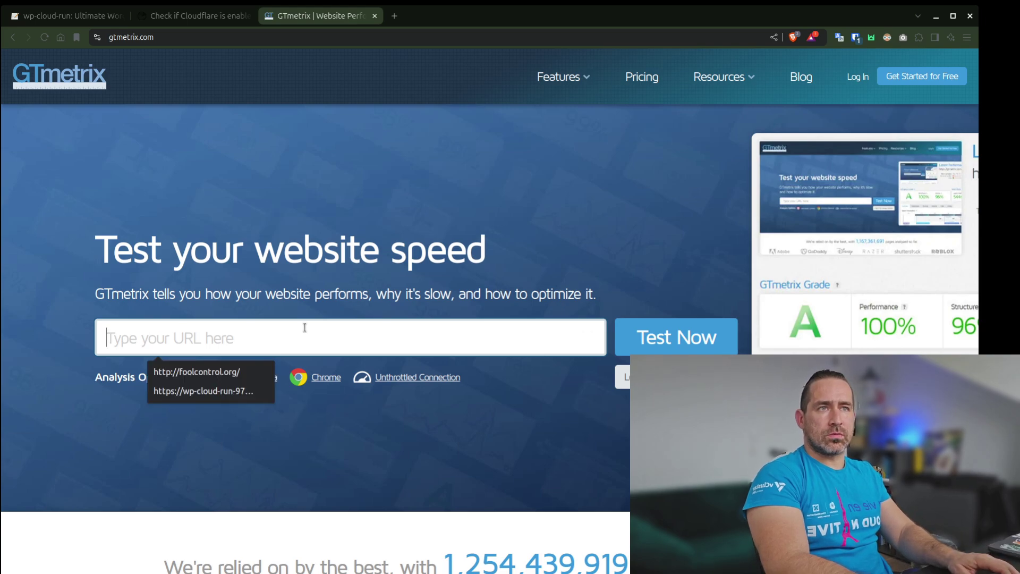
text(hodzic.cloud)
key(Return)
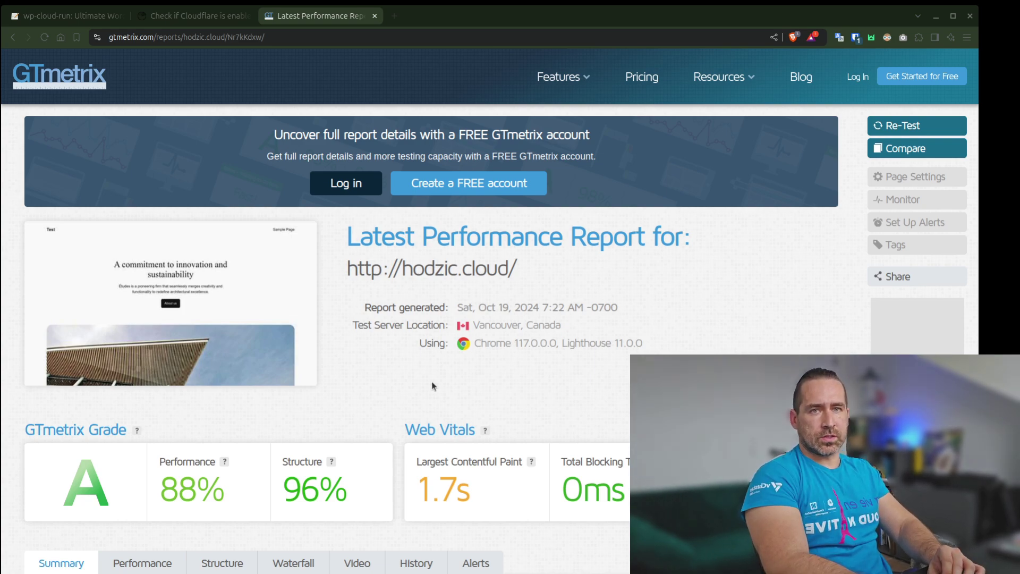
Look up the public IP on whatismyipaddress.com (Mexico VPN server) and widen the map twice
key(ctrl+1)
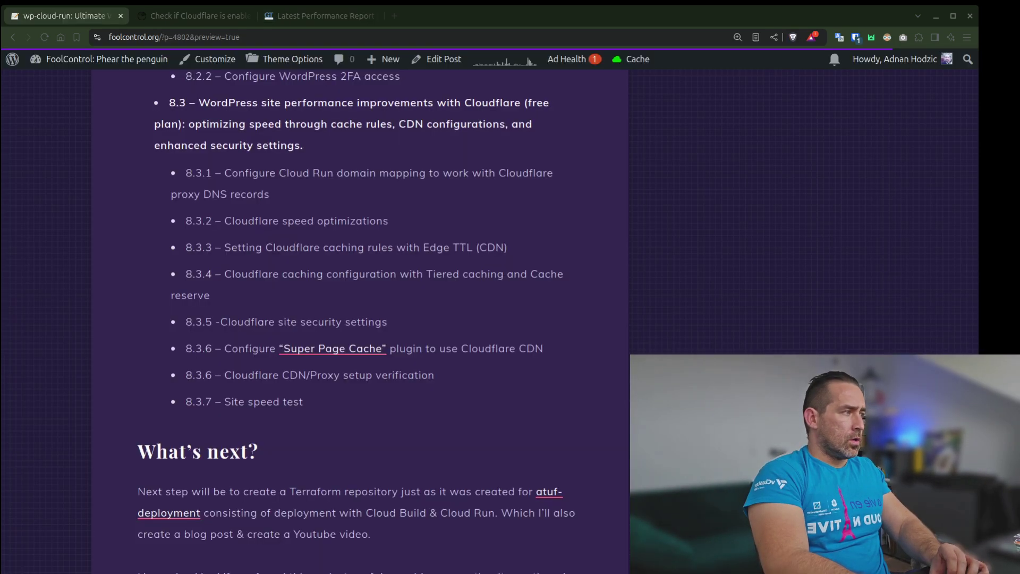
key(ctrl+t)
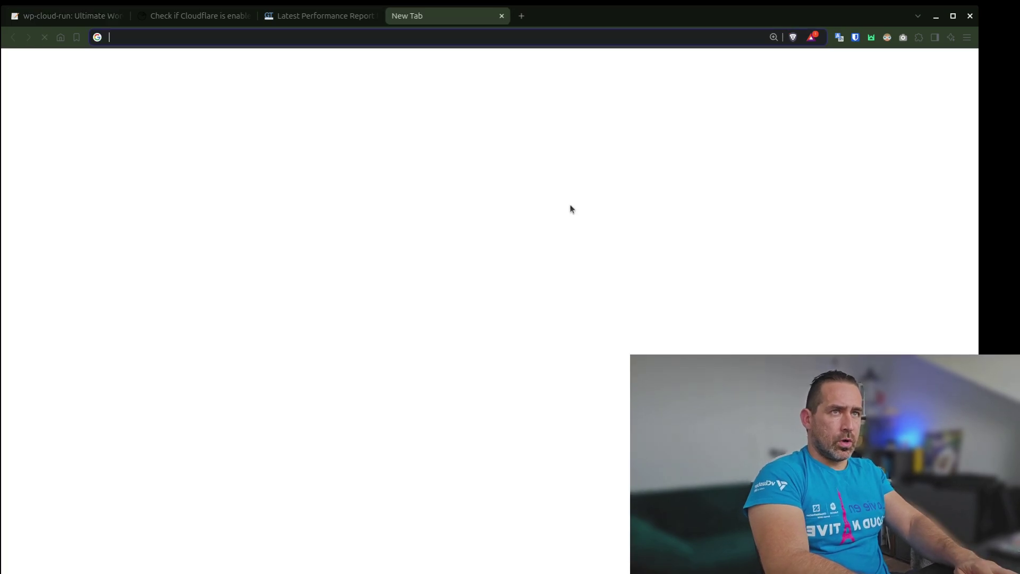
text(what)
key(Return)
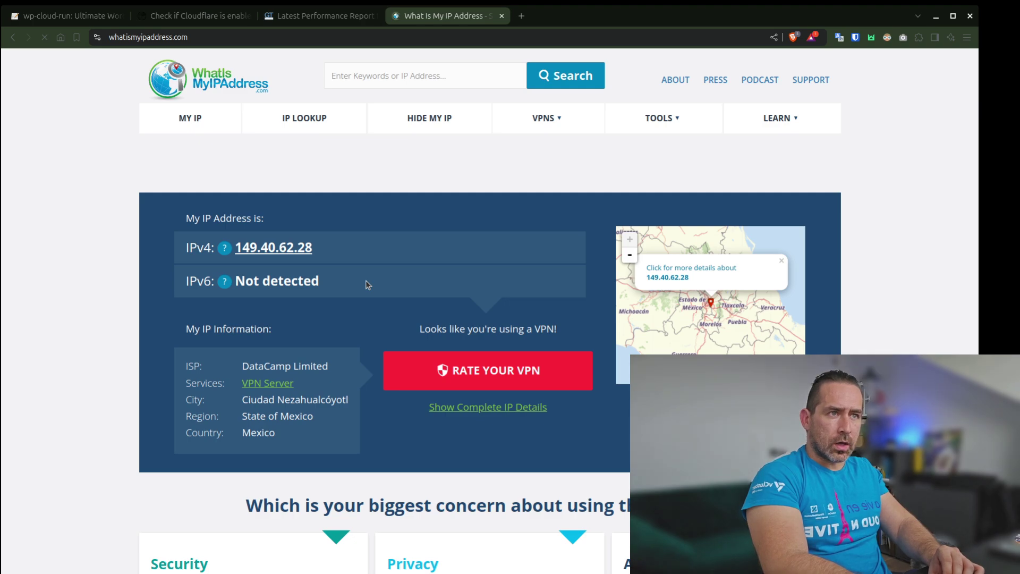
click(629, 255)
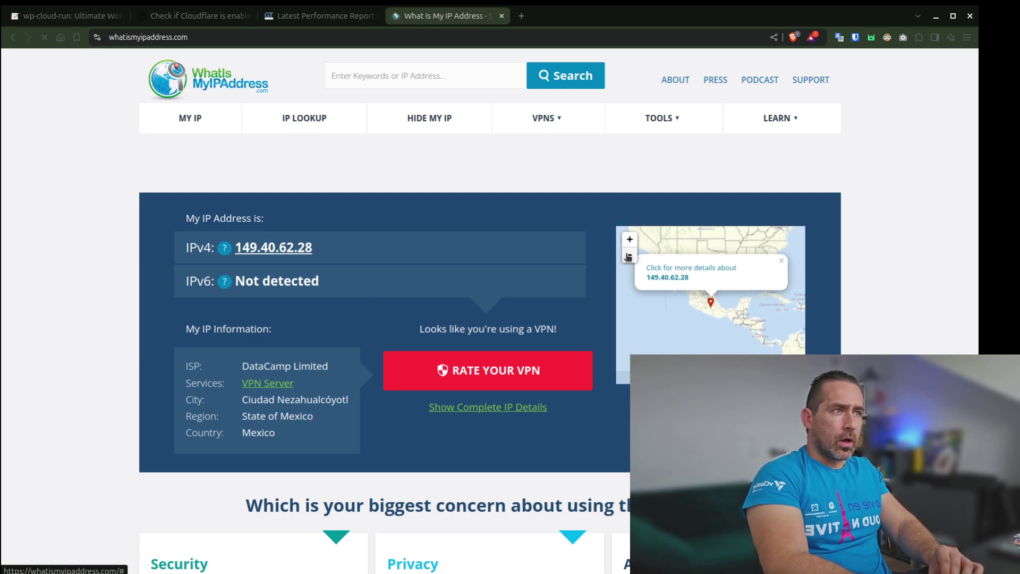
click(628, 256)
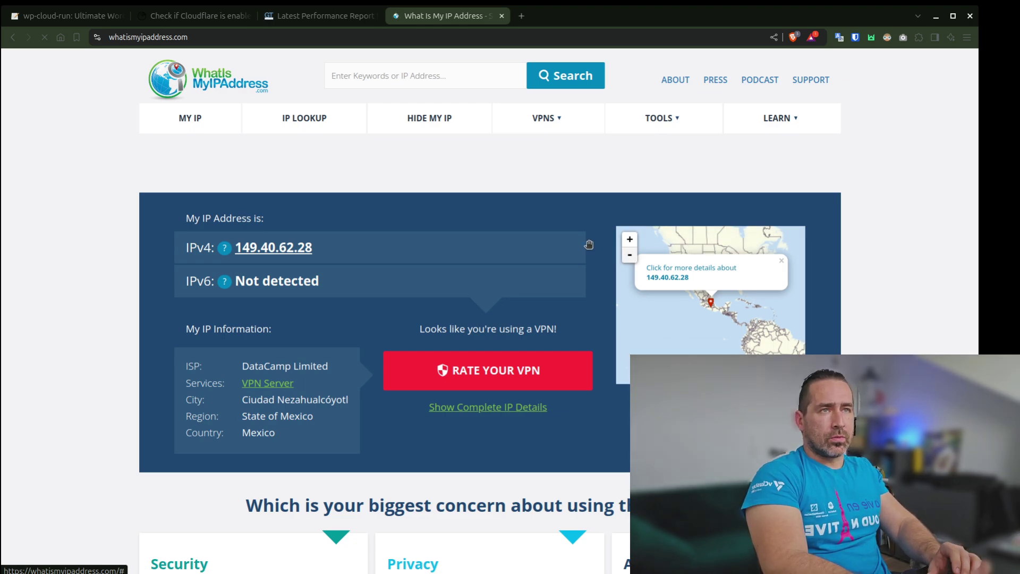
Load the hodzic.cloud homepage in a new tab, replacing a mistyped address first
click(523, 17)
text(cloud.)
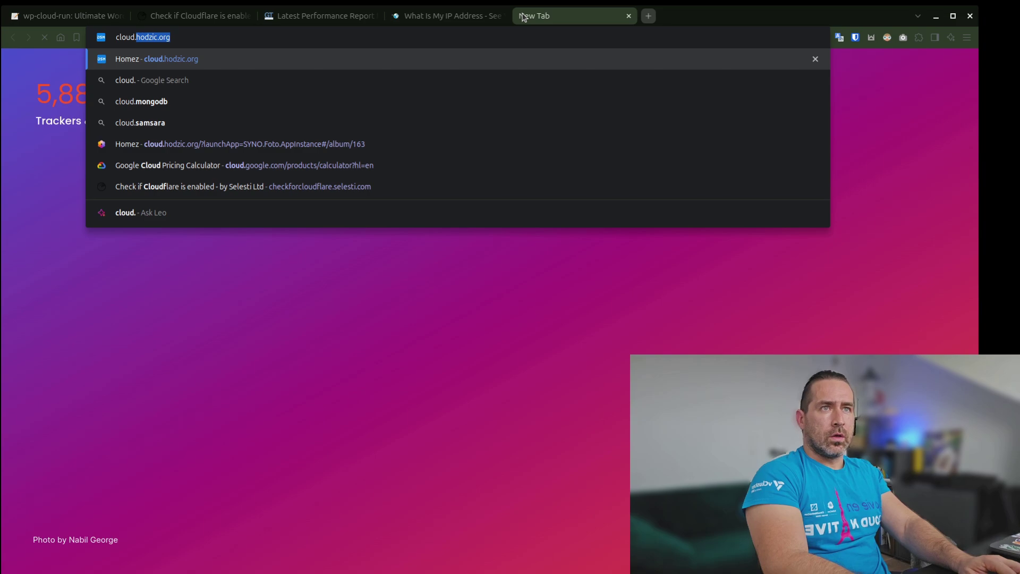
key(ctrl+a)
text(hodz)
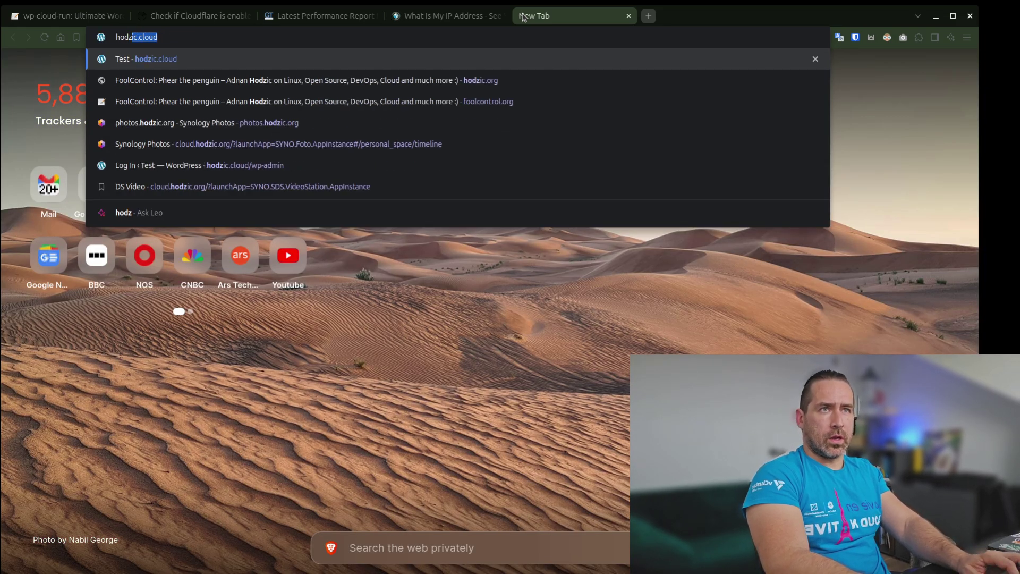
key(Return)
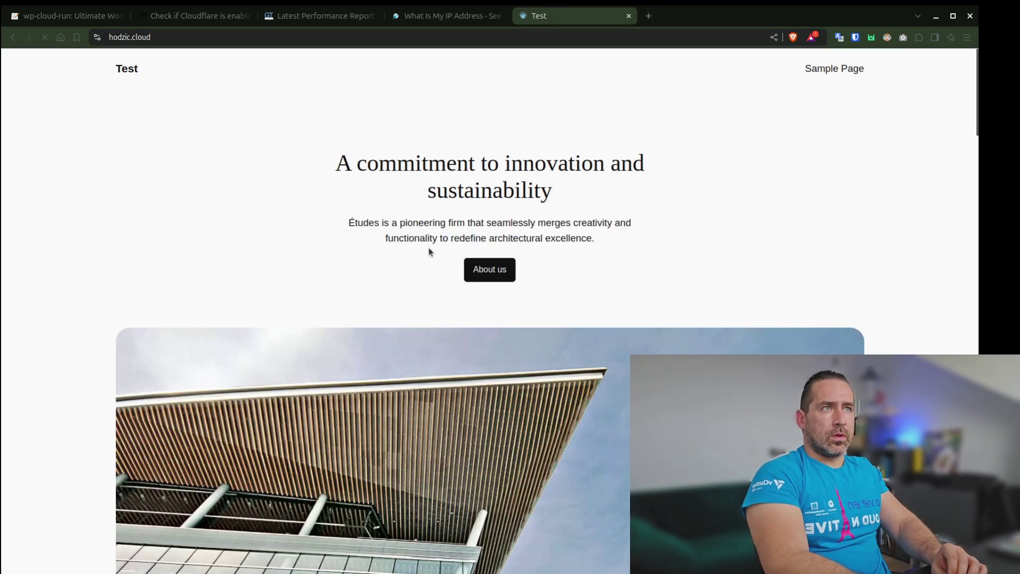